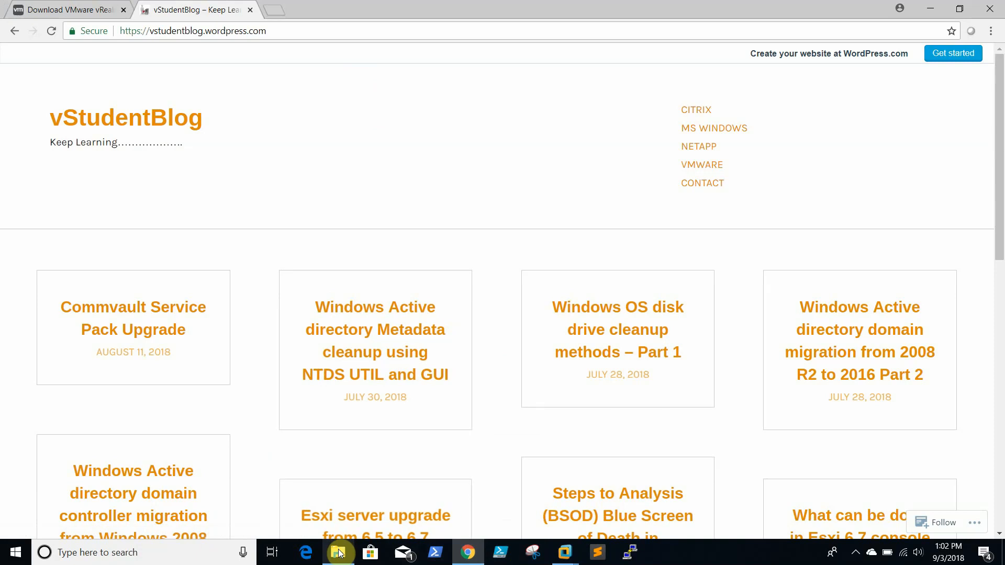
Step: Select the vRealize appliance OVF file in the vrops6.6 folder
click(338, 552)
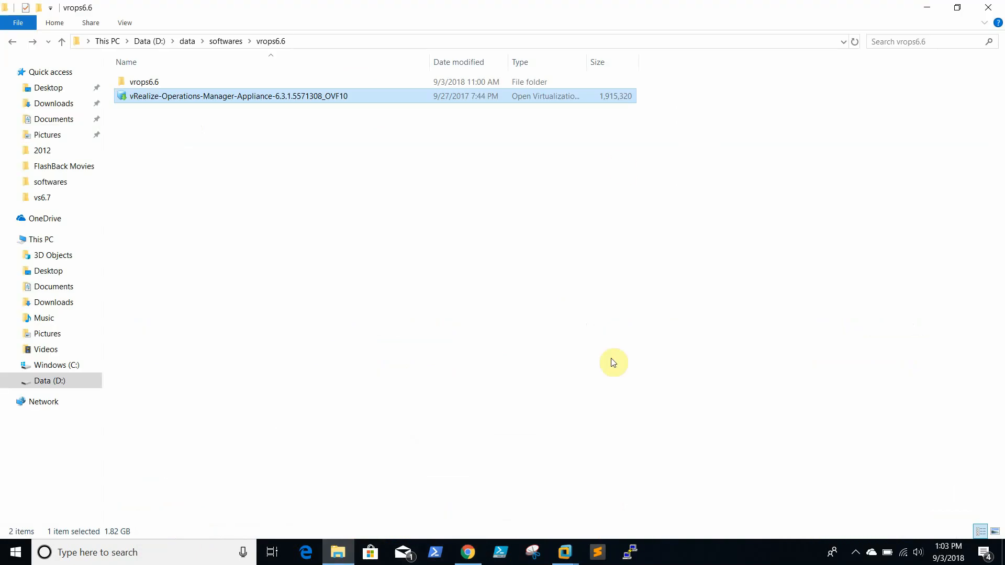
click(433, 260)
click(224, 97)
Step: Review the vRealize Operations Manager download page versions, keeping 6.7.0, then minimize Chrome
click(466, 549)
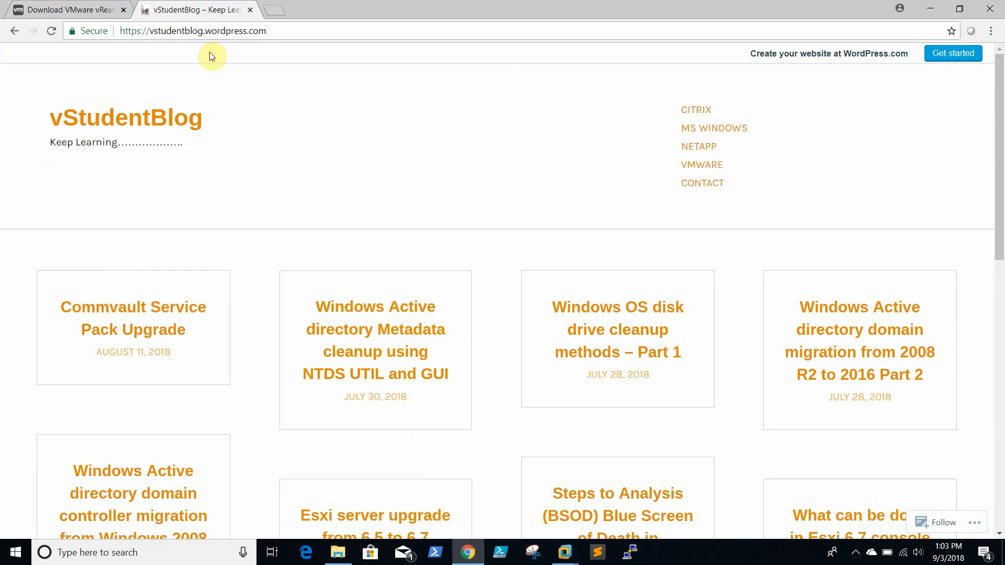
click(48, 9)
scroll(483, 162, up, 1)
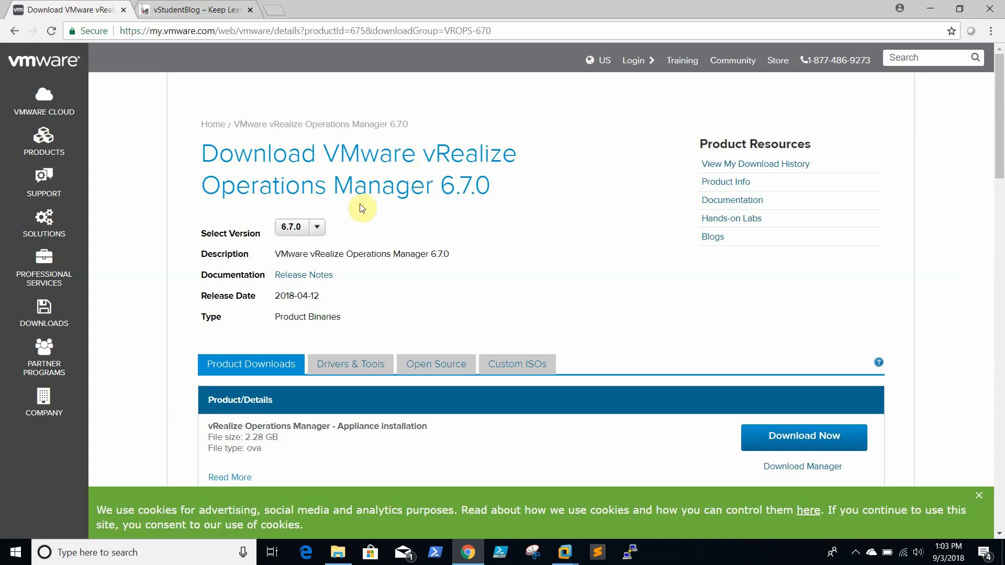
scroll(637, 273, down, 2)
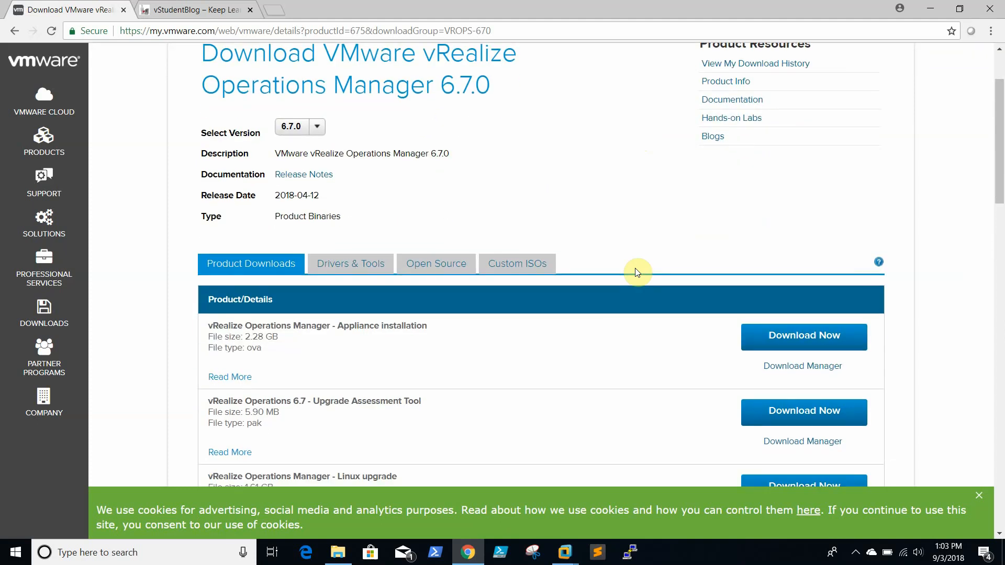
scroll(637, 273, up, 2)
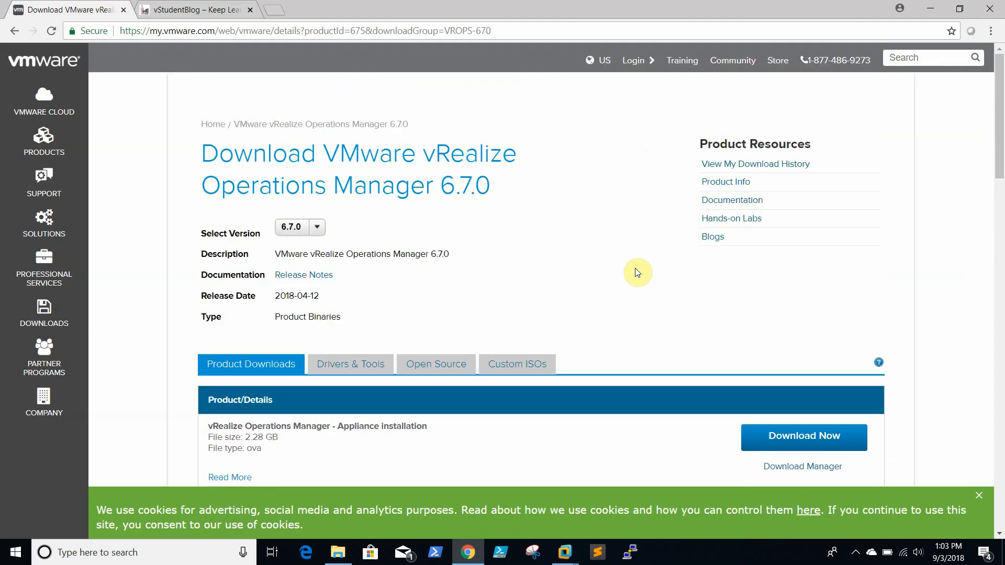
click(318, 230)
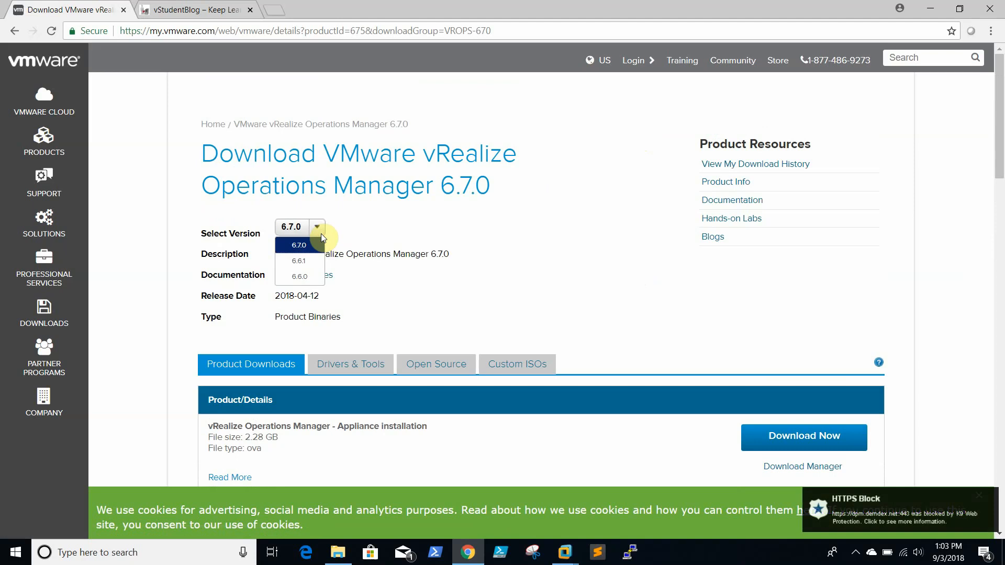
click(500, 234)
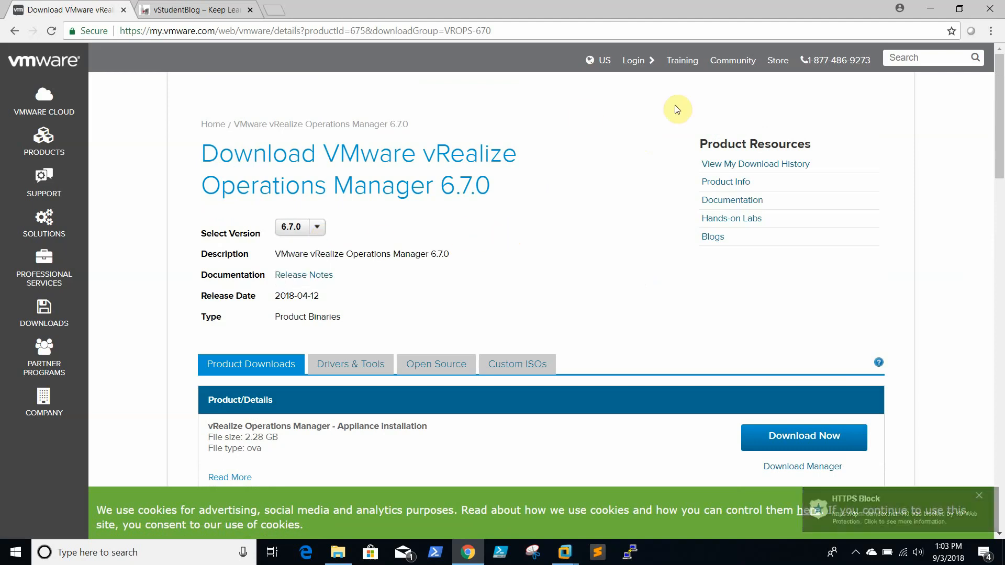
click(927, 8)
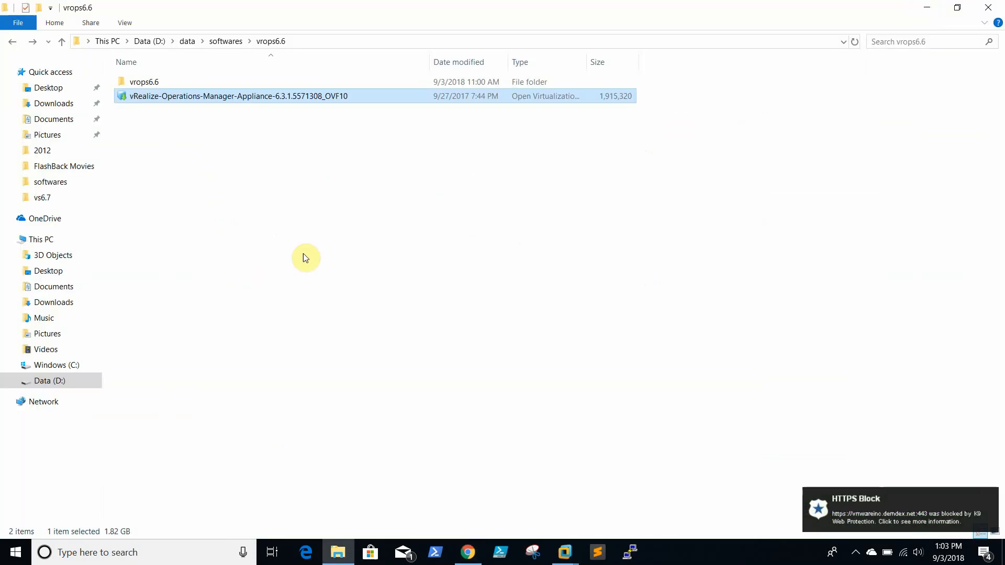
Step: Open the vRealize Operations Manager 6.3.1 appliance OVF in VMware Workstation's Import Virtual Machine dialog
right_click(242, 96)
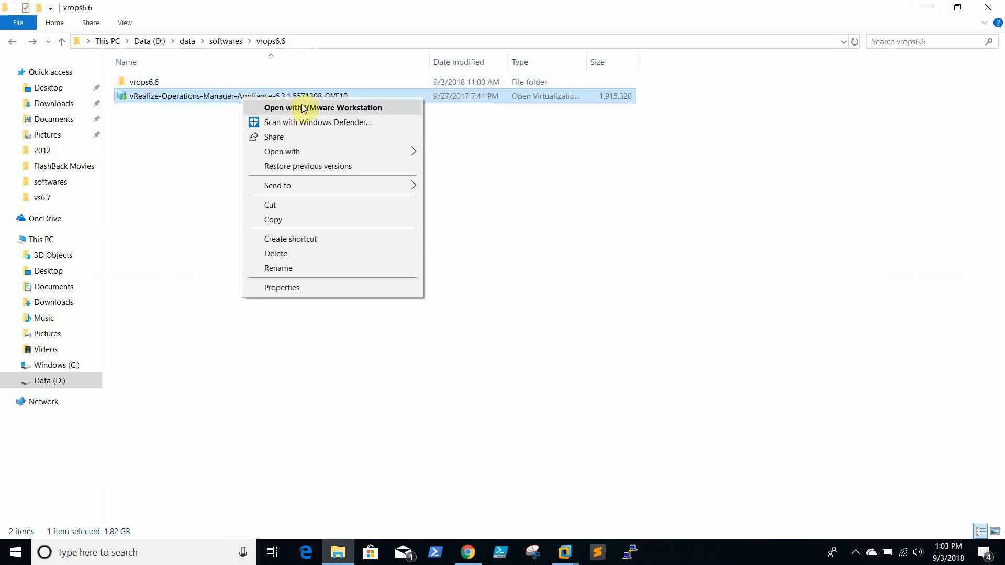
click(160, 140)
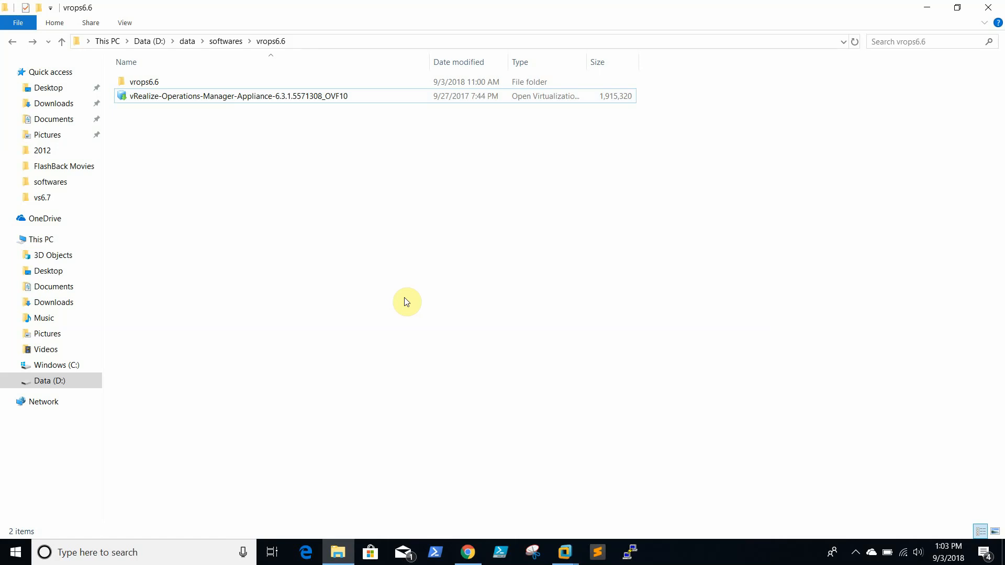
double_click(305, 100)
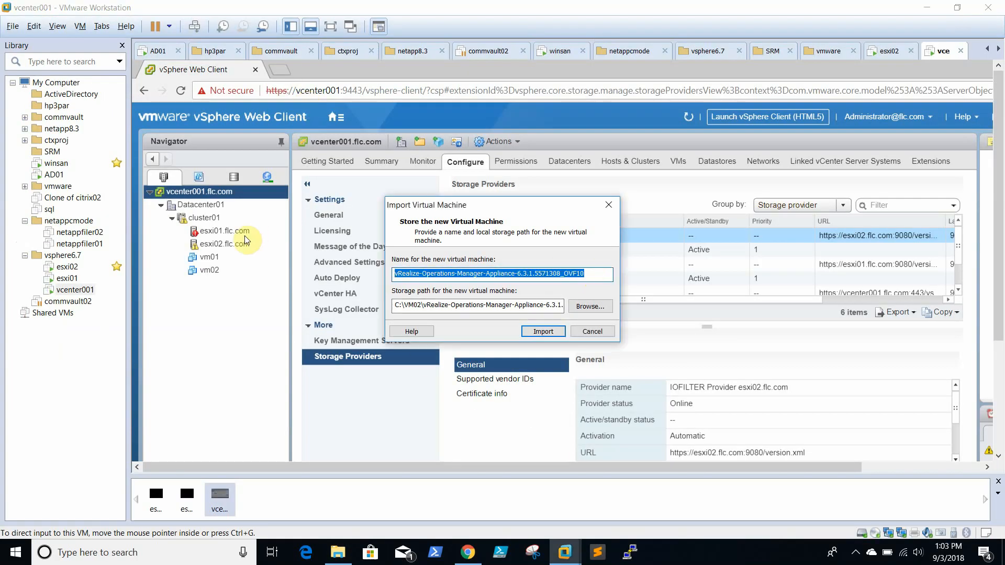
Step: Import the appliance as VM 'vrops' stored in C:\VM02\vrops\vrops, accepting the licence agreement
text(vrops)
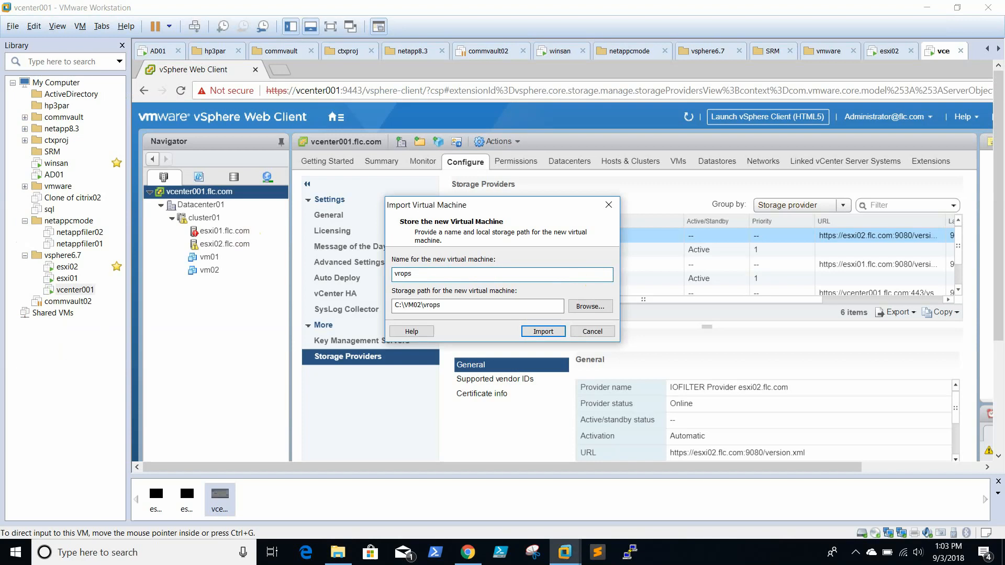
click(484, 304)
text(\vrops)
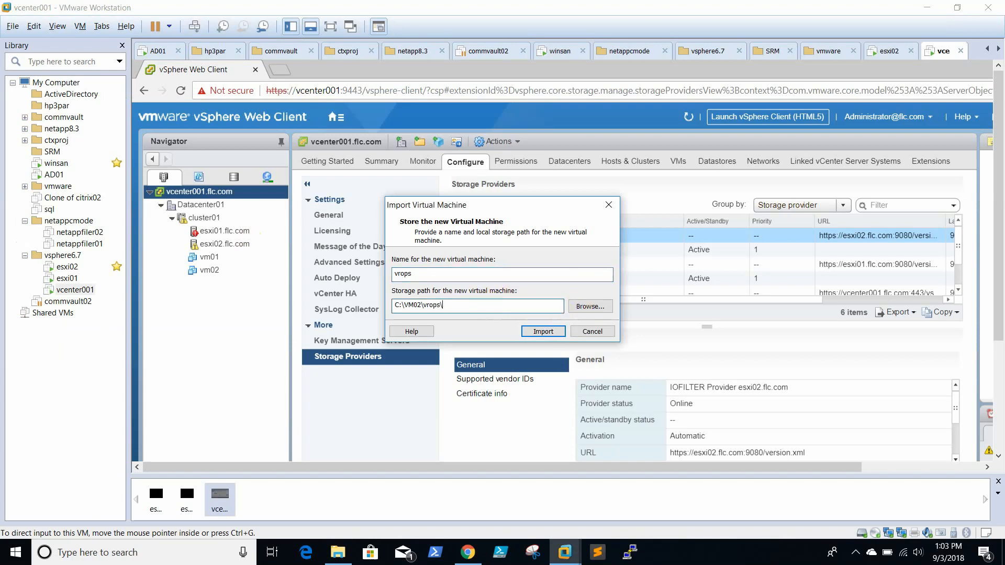
click(555, 332)
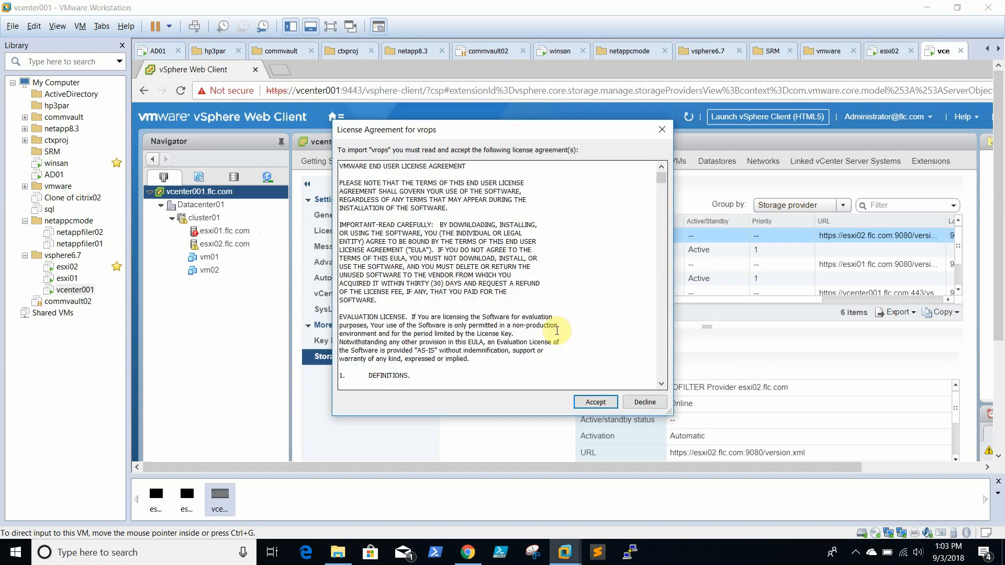
click(595, 403)
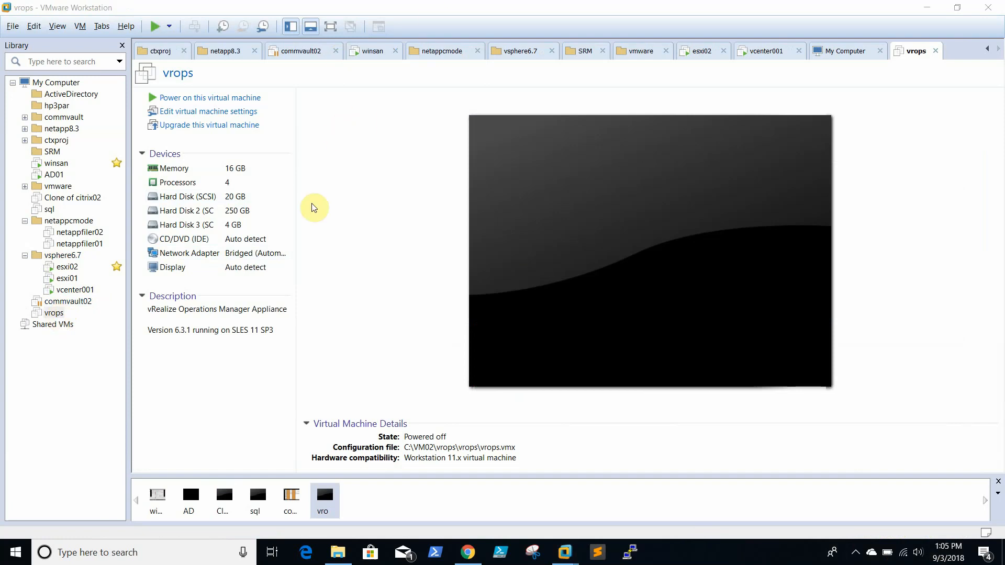
Step: Enable 'Replicate physical network connection state' on the vrops VM's network adapter and save
click(204, 171)
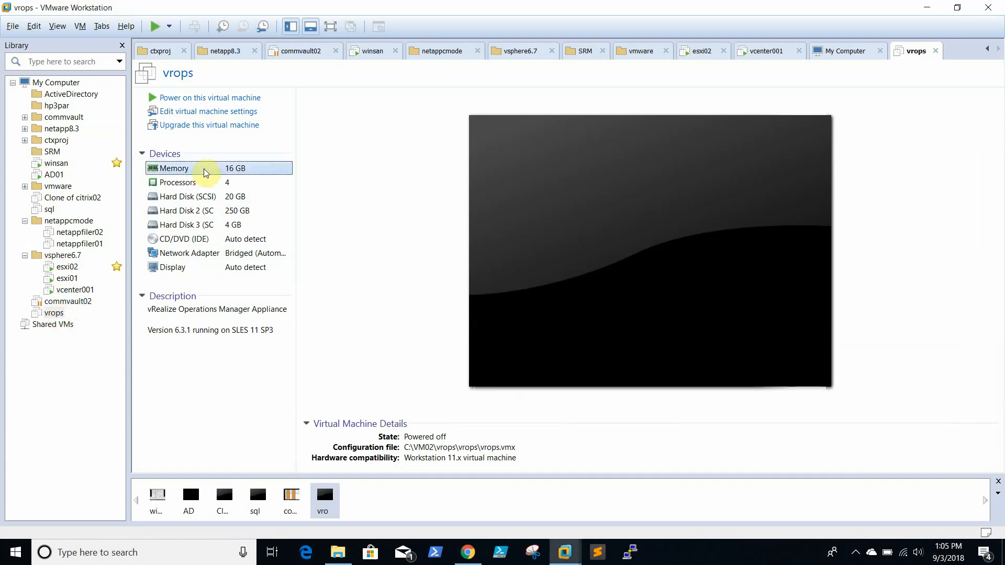
double_click(204, 172)
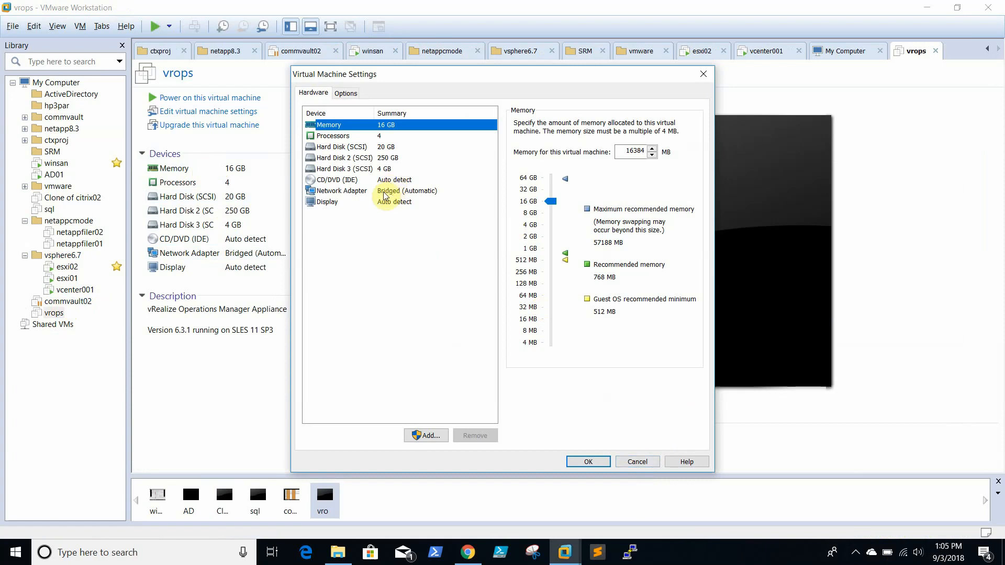
click(367, 155)
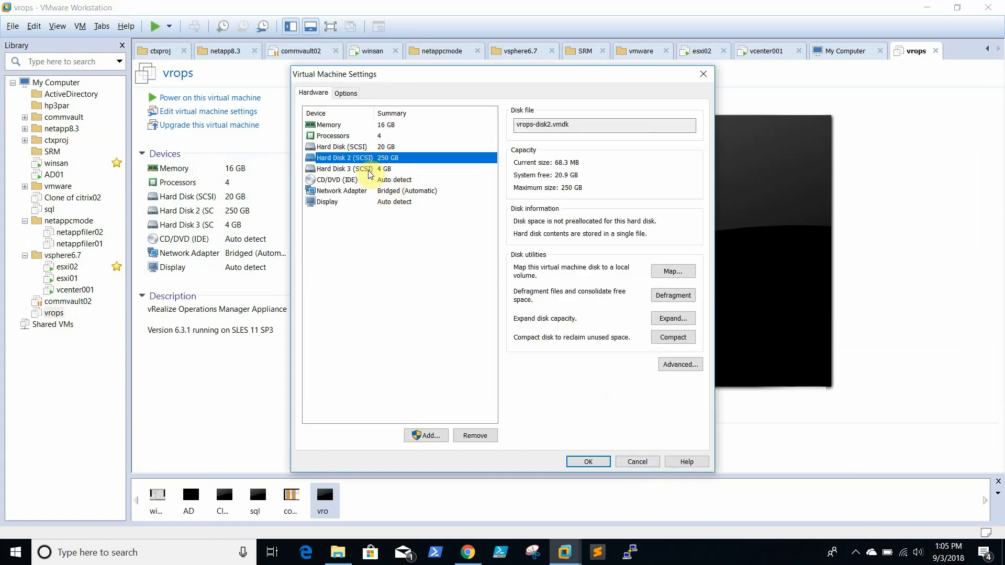
click(369, 169)
click(395, 193)
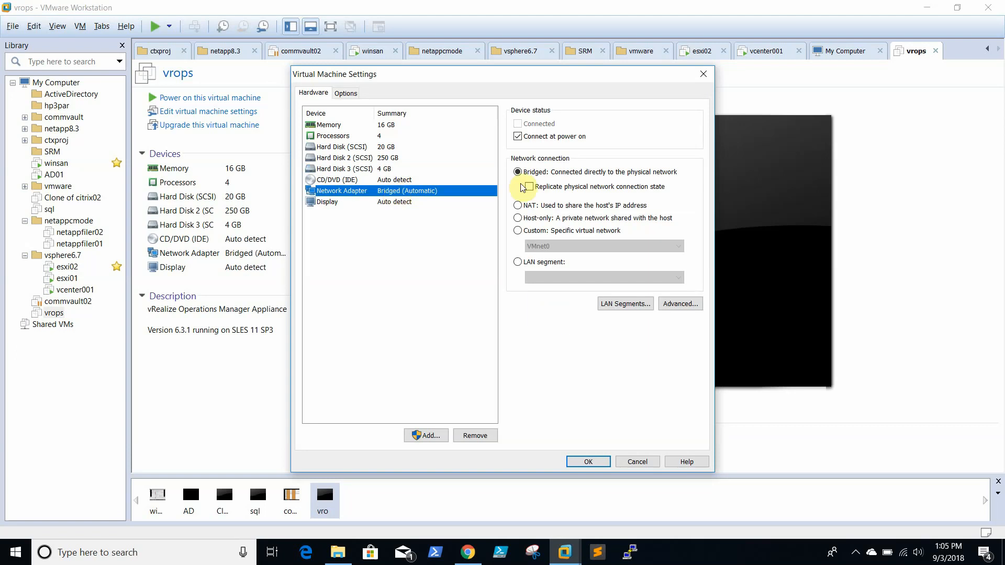
click(574, 186)
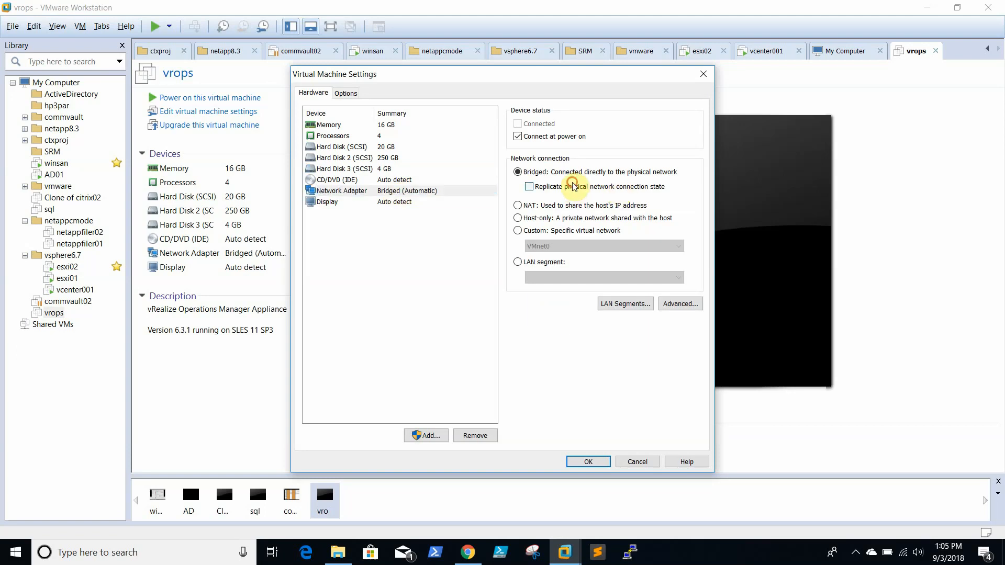
click(597, 462)
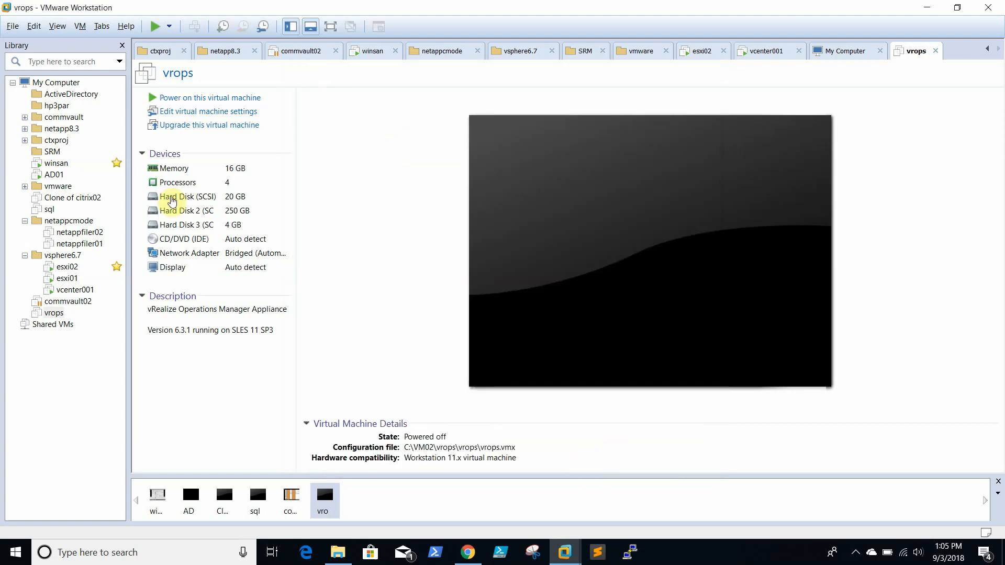
Step: Power on the vrops VM, boot the default SUSE entry, and release input to the host
click(183, 97)
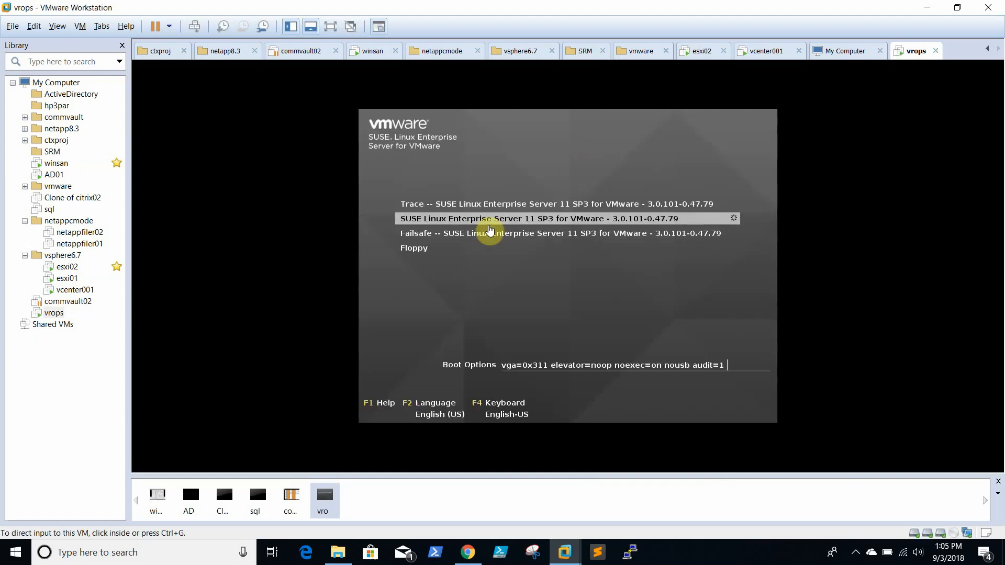
click(496, 234)
key(Return)
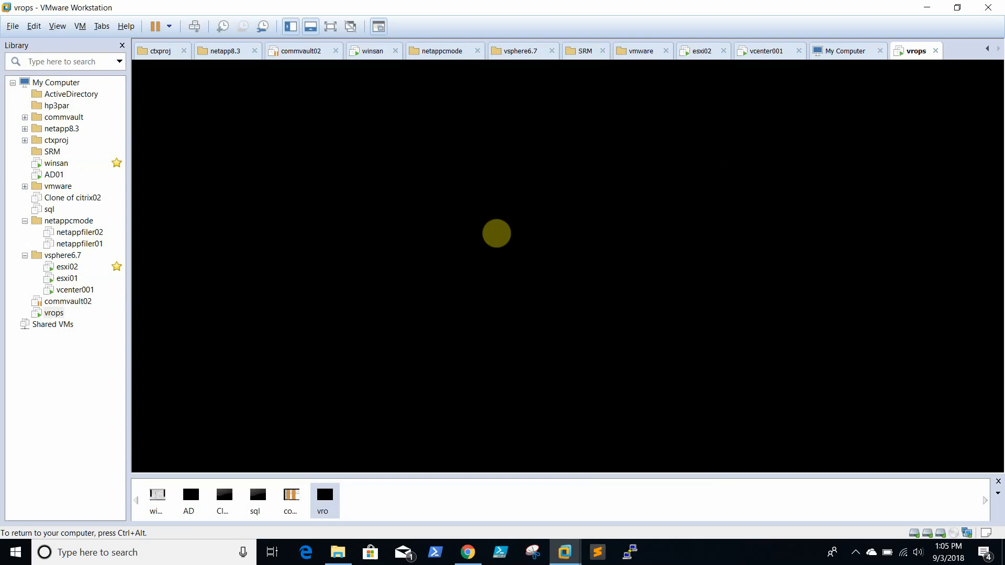
key(ctrl+alt)
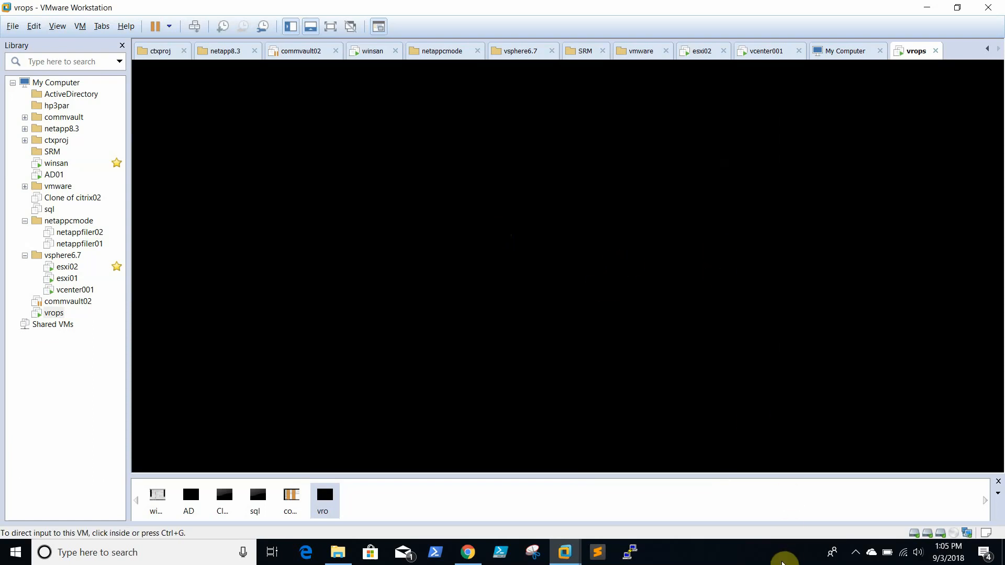
Step: Wait for the appliance to finish booting at 192.168.0.12, then bring up the AD01 VM console
click(778, 563)
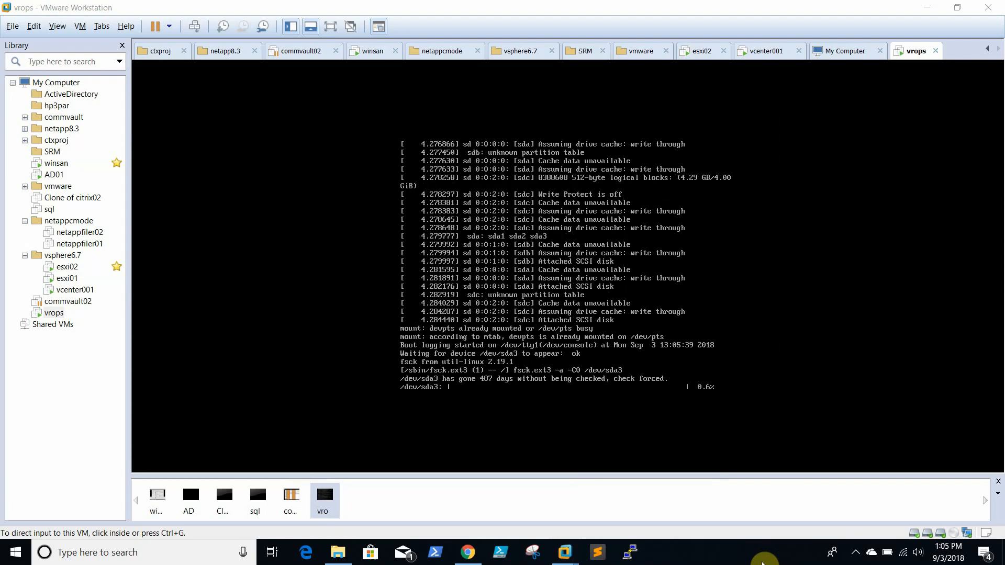
click(857, 558)
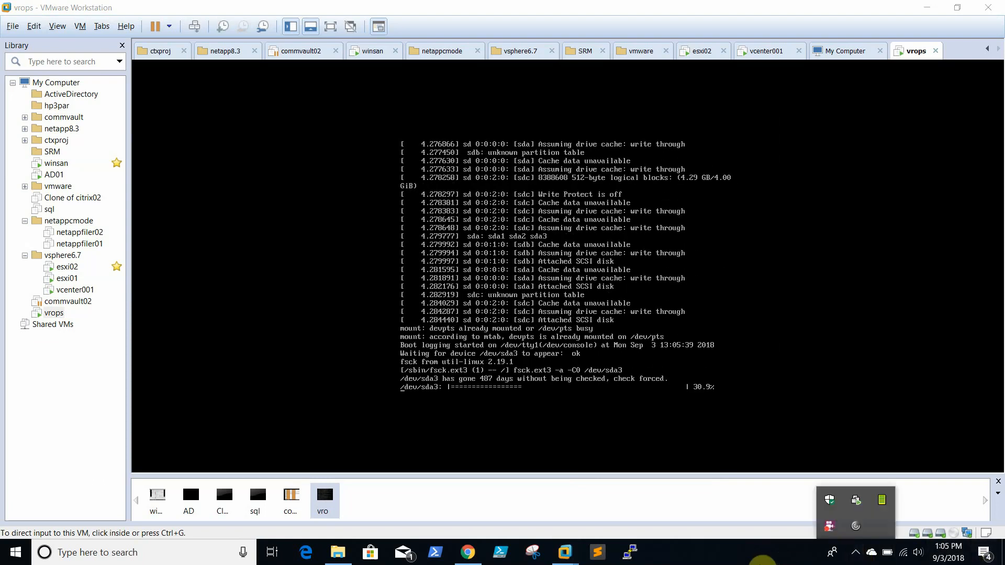
click(762, 563)
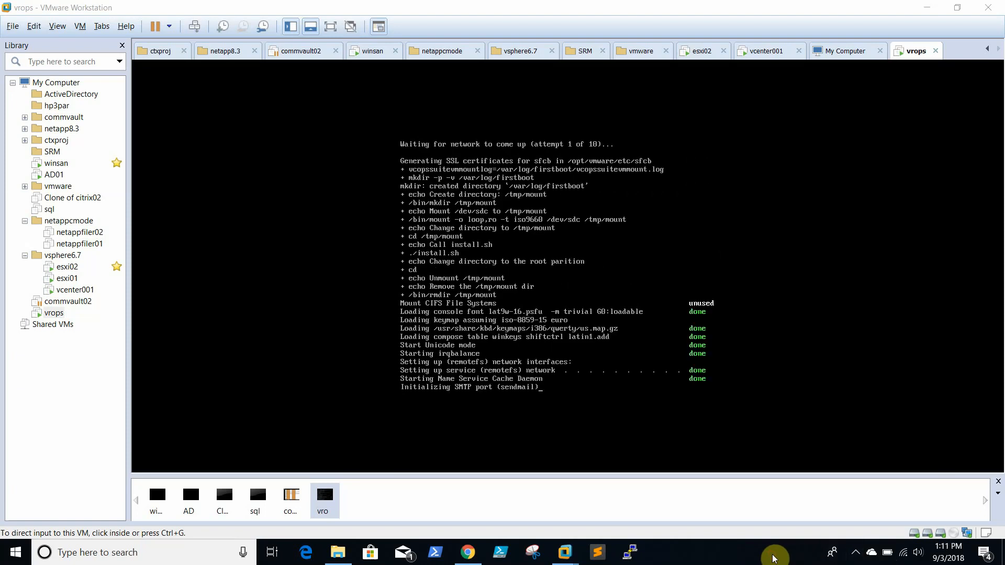
click(858, 556)
click(765, 563)
click(856, 555)
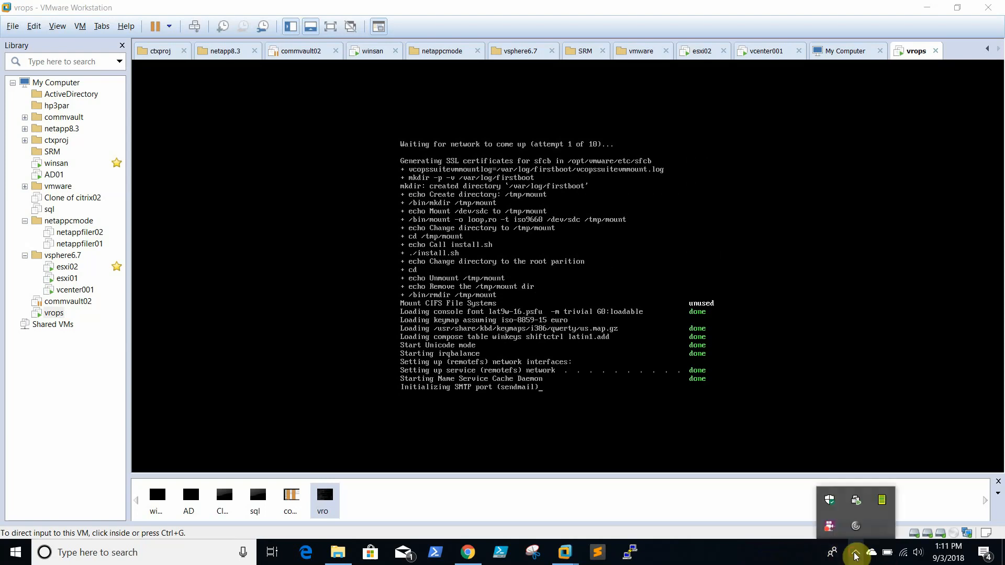
click(789, 563)
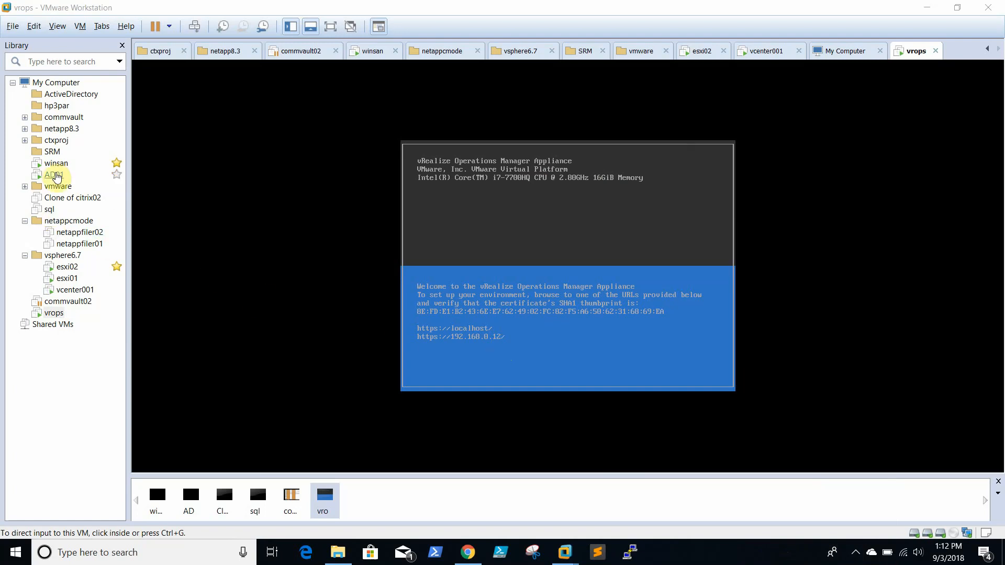
click(55, 175)
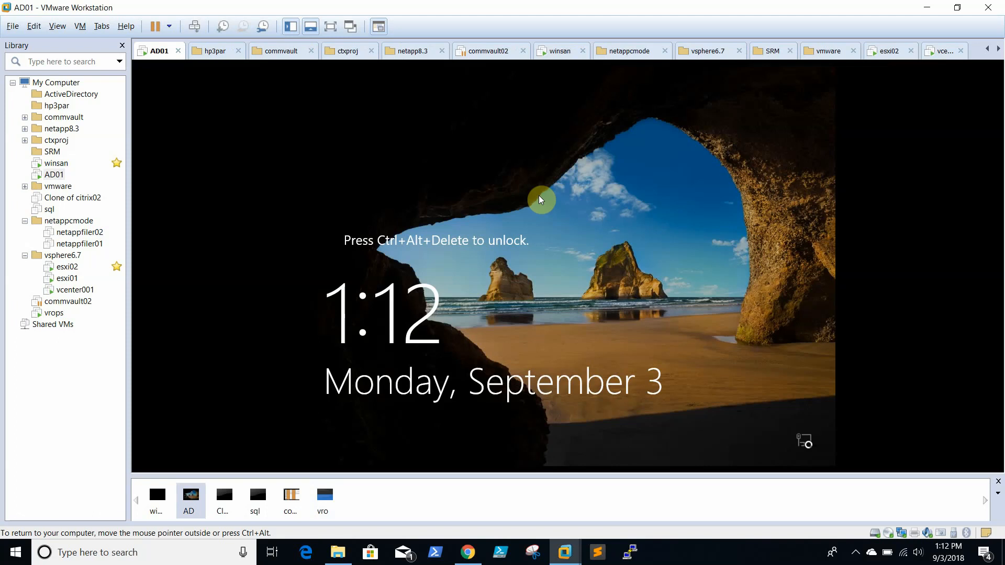
Step: Sign in to the AD01 server with the administrator password
key(ctrl+alt+Insert)
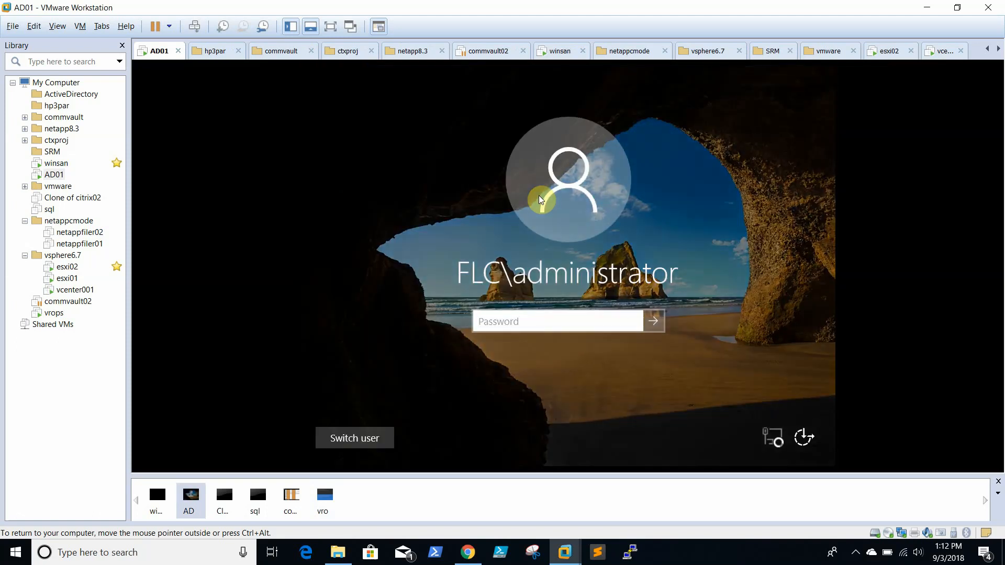
text(********)
key(Return)
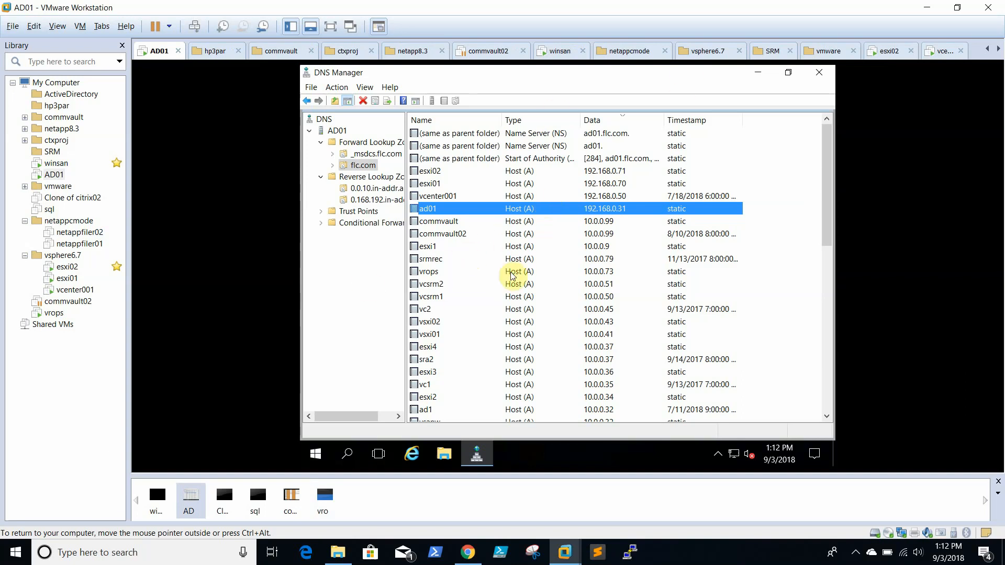
Step: Change the vrops DNS host record's IP address to 192.168.0.12 and save it
click(437, 271)
right_click(438, 272)
click(474, 297)
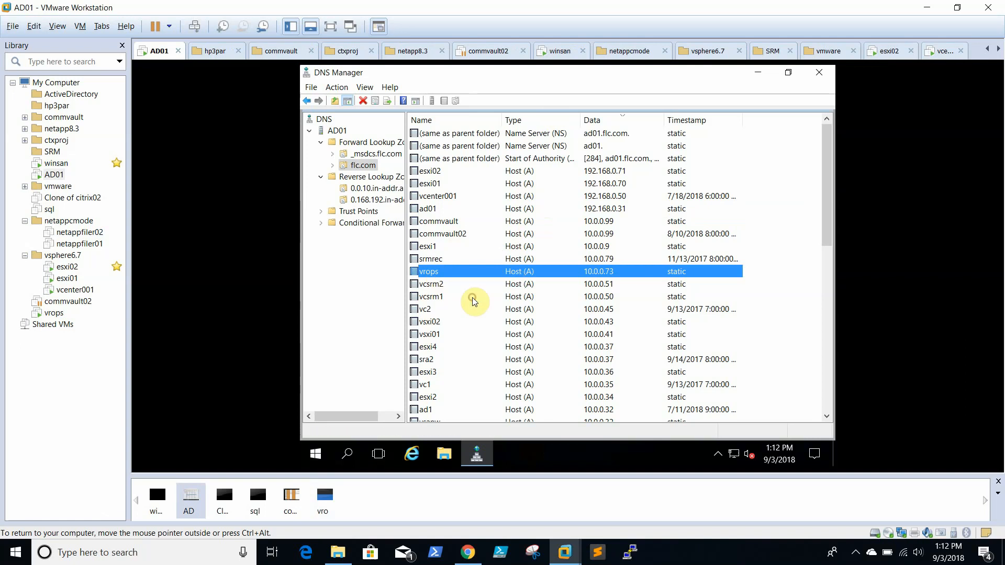
drag(377, 197, 298, 198)
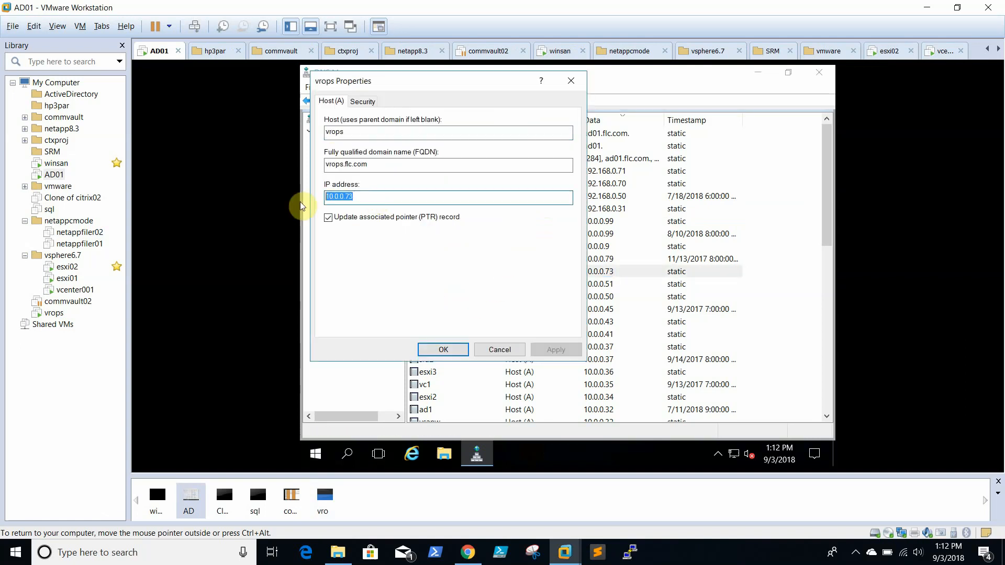
text(192.168.0)
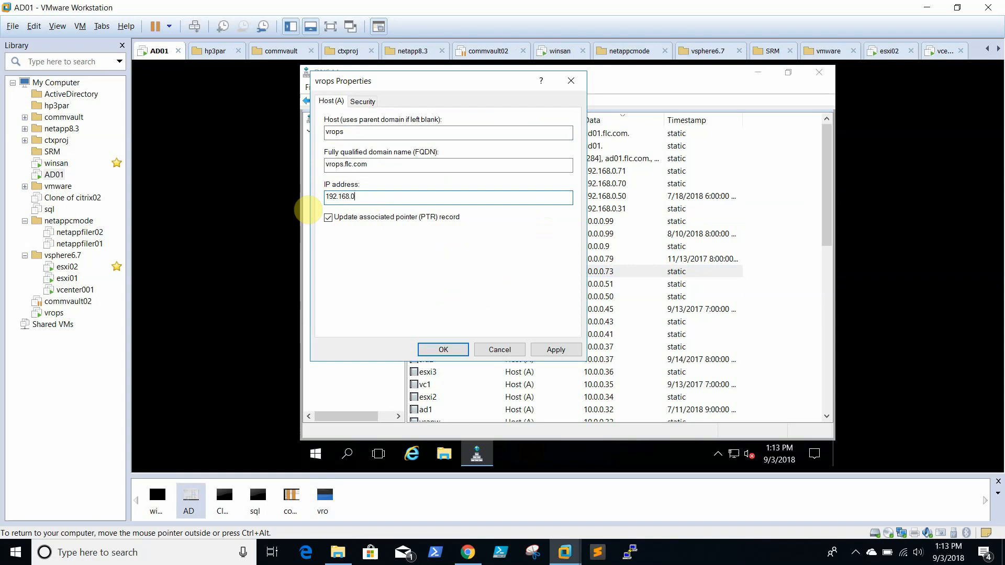
text(.12)
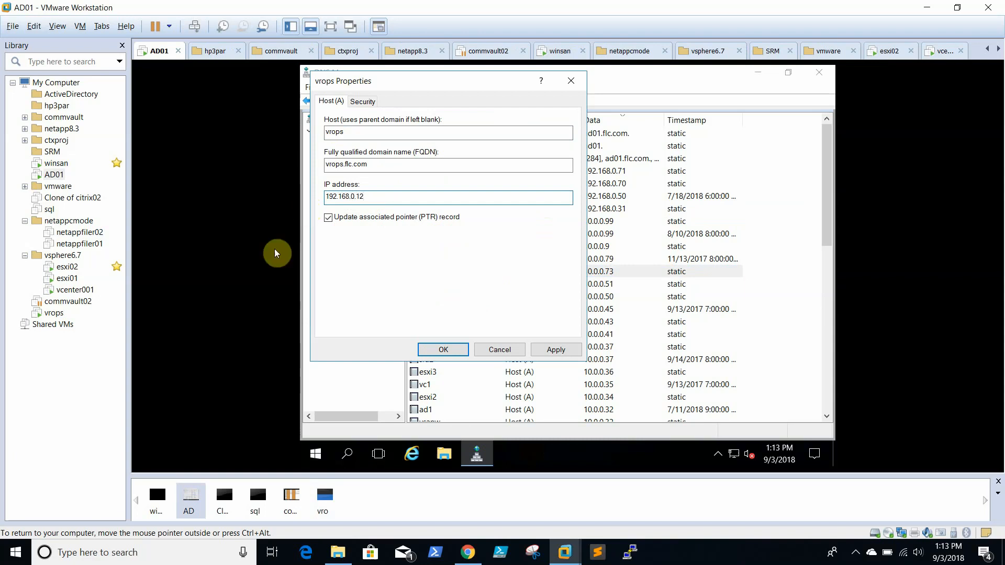
click(576, 349)
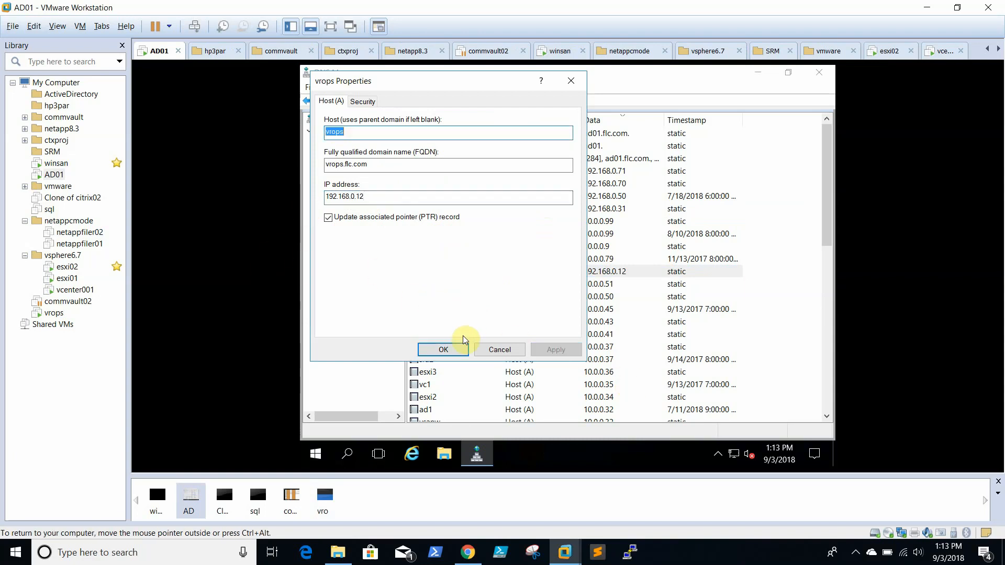
click(444, 350)
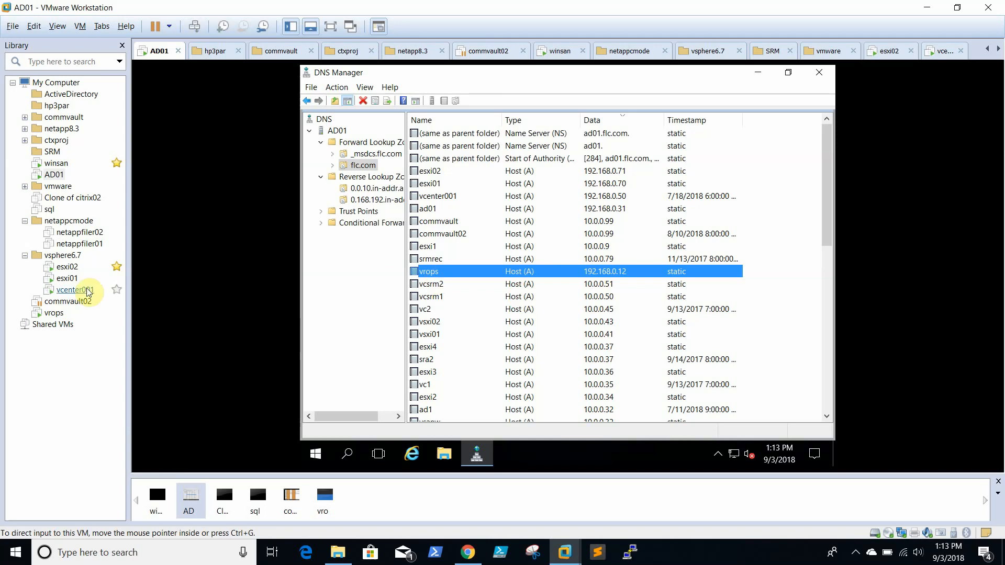
click(60, 314)
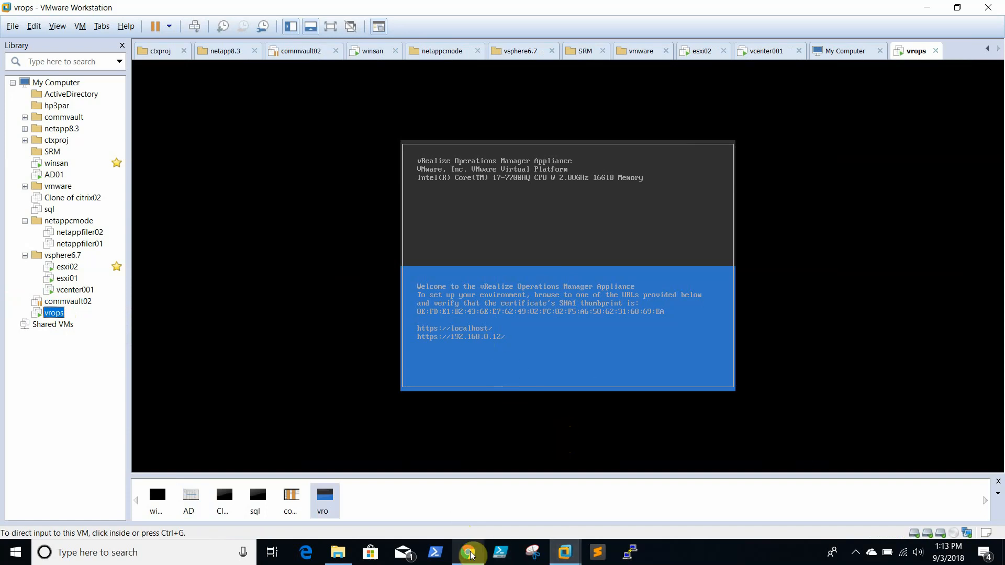
click(469, 460)
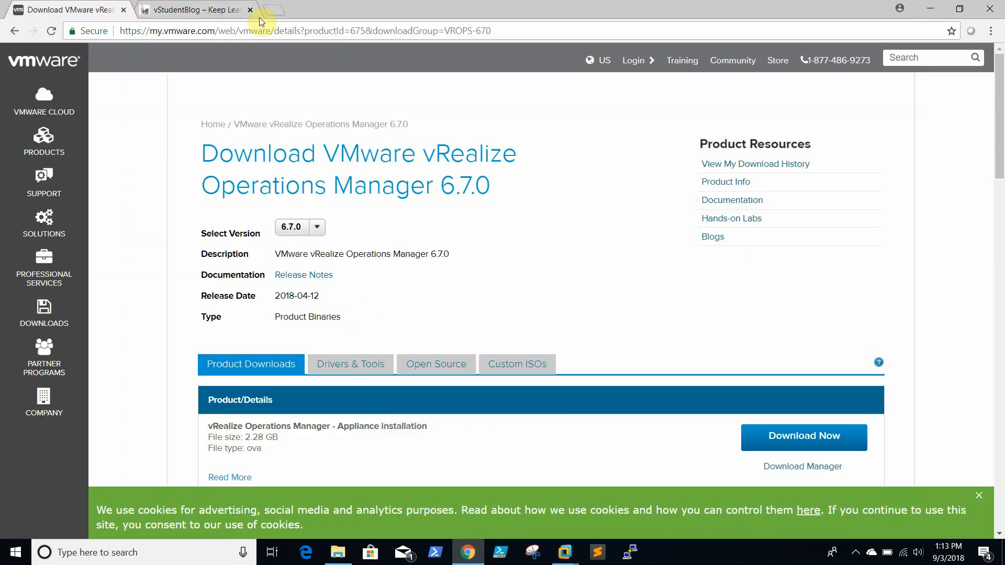
click(273, 10)
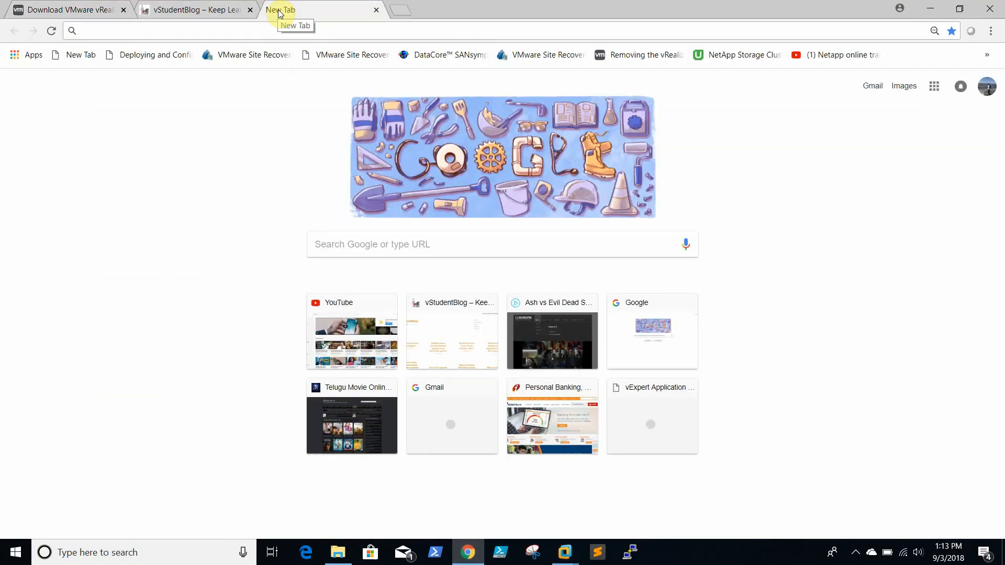
text(https:)
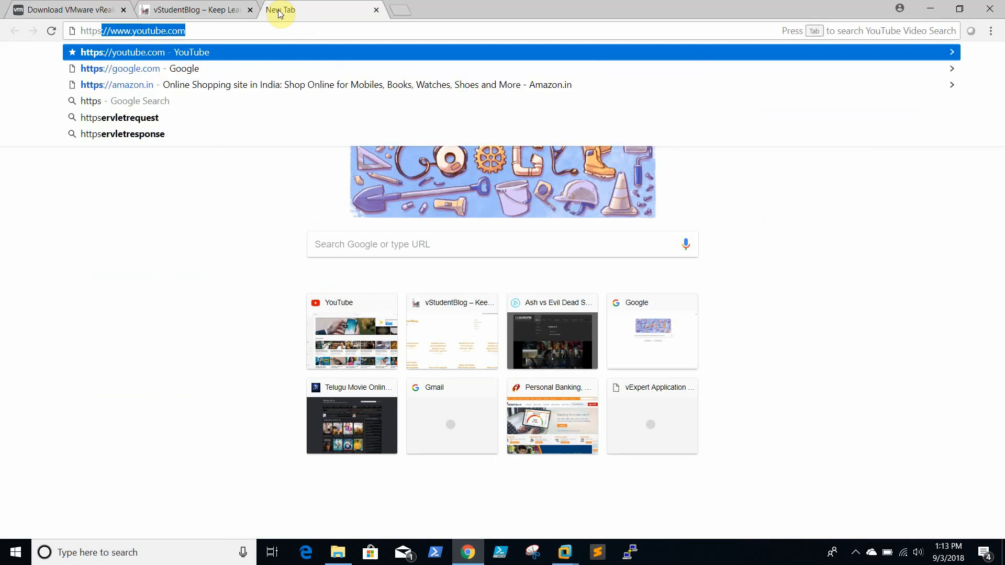
key(BackSpace)
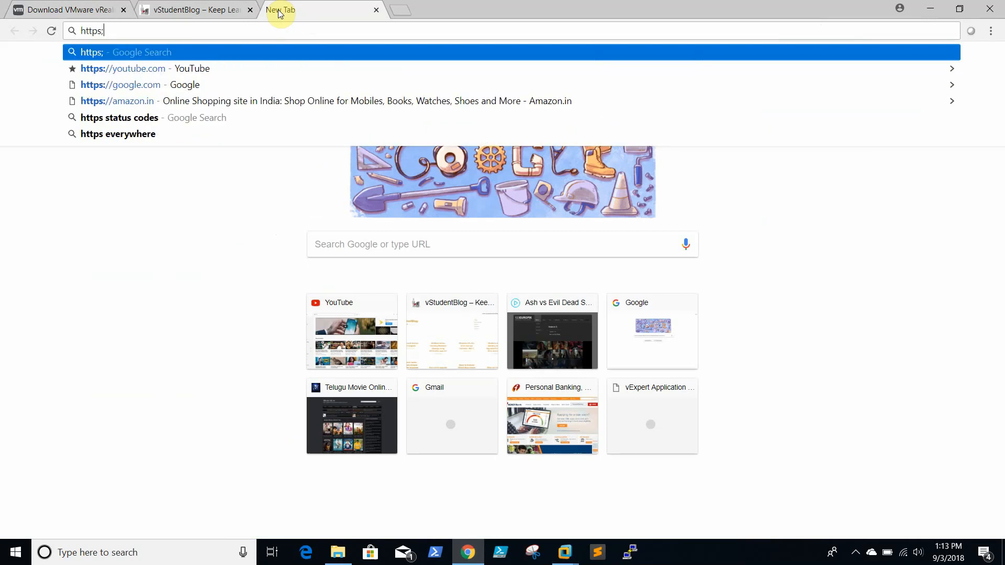
text(//)
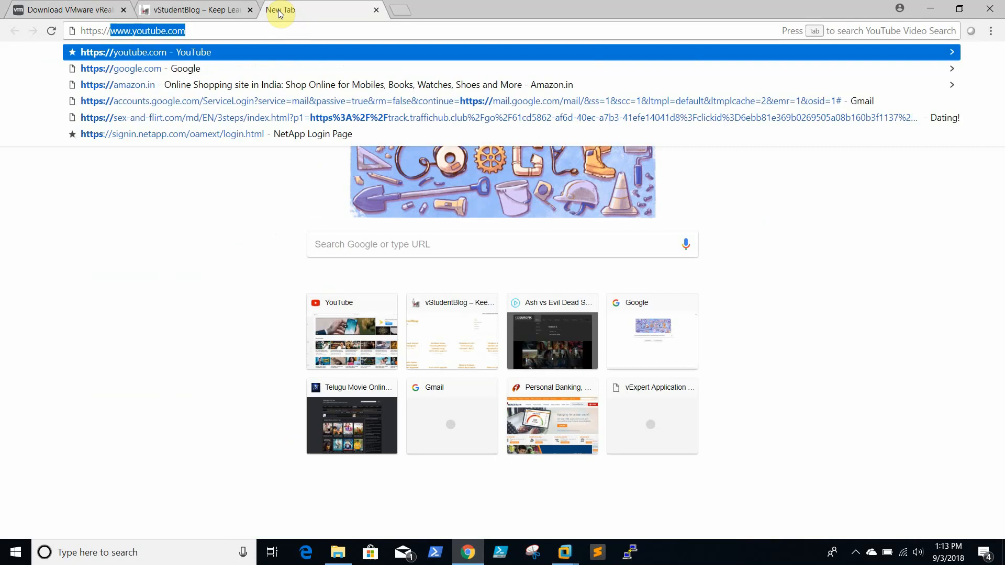
text(192.168)
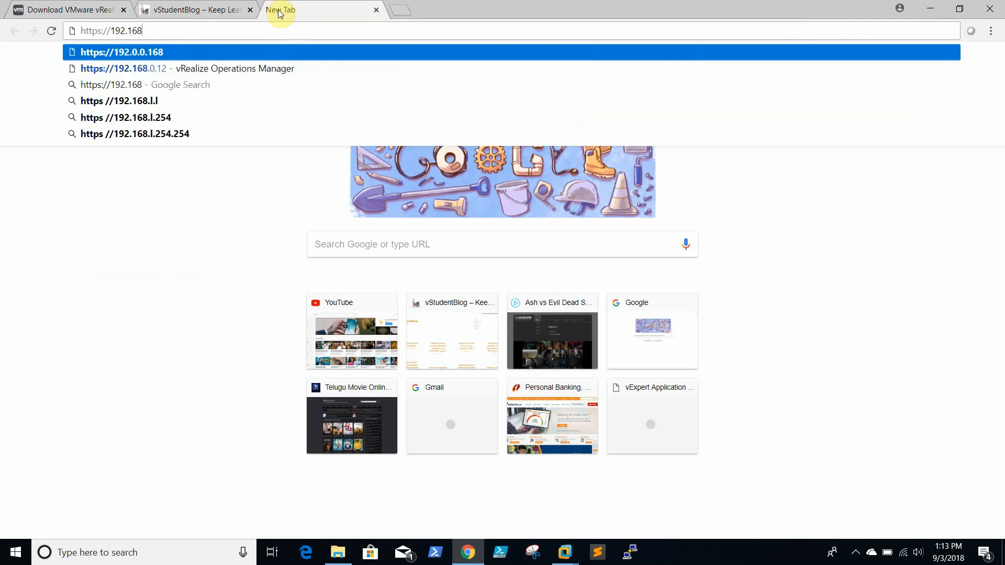
text(.0.12)
key(Return)
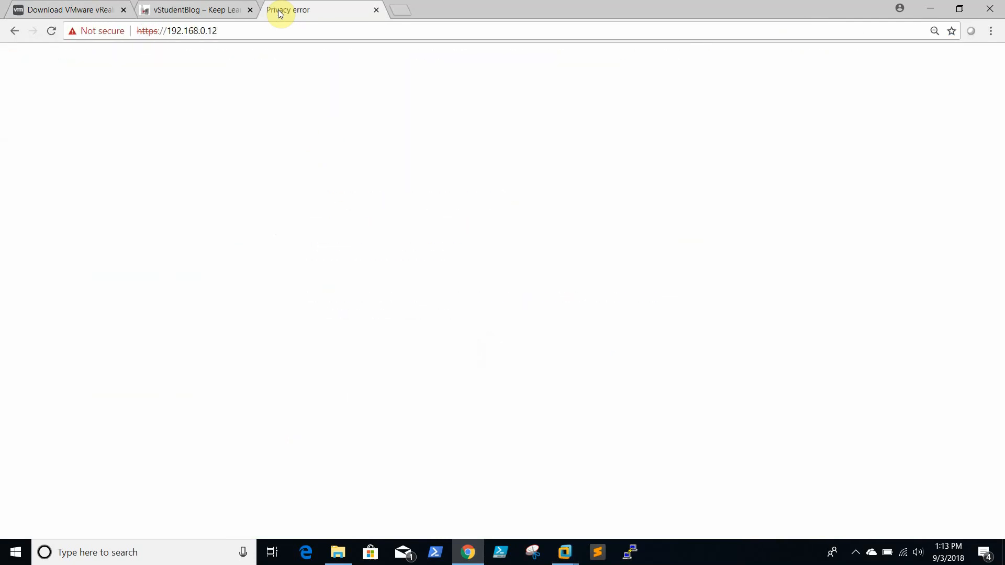
Step: Proceed past the certificate warning to the appliance's Initial Setup page
click(314, 365)
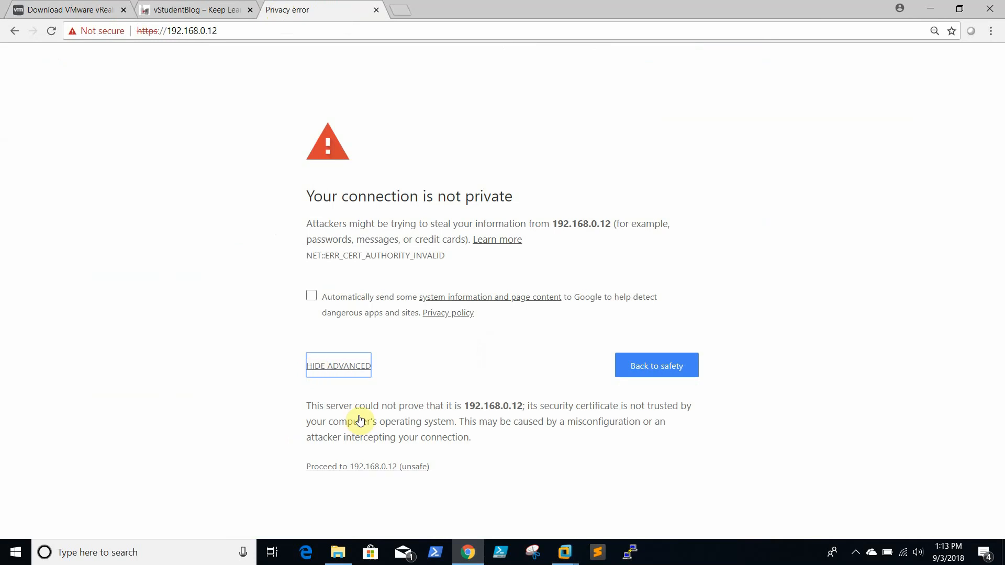
click(369, 465)
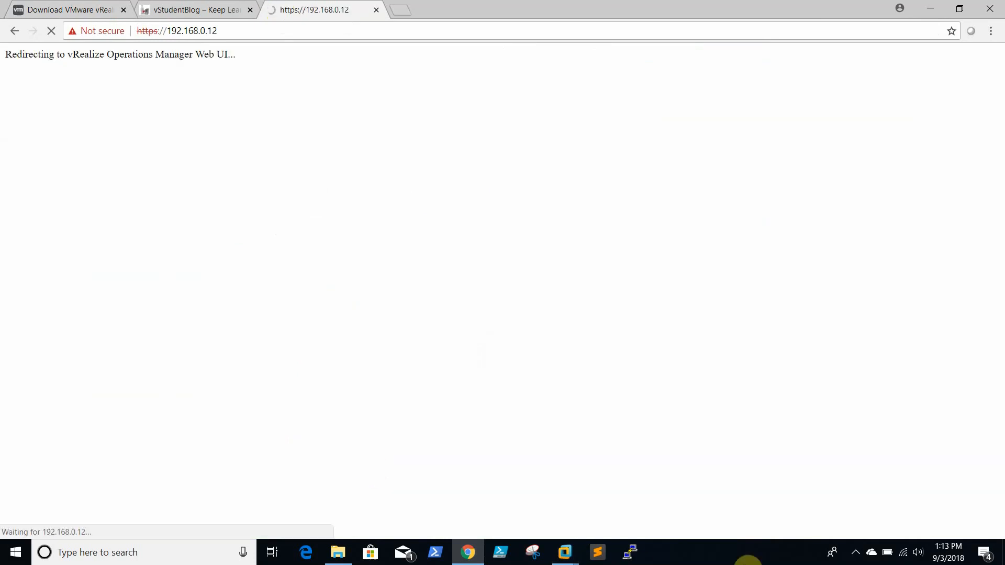
click(856, 553)
click(740, 561)
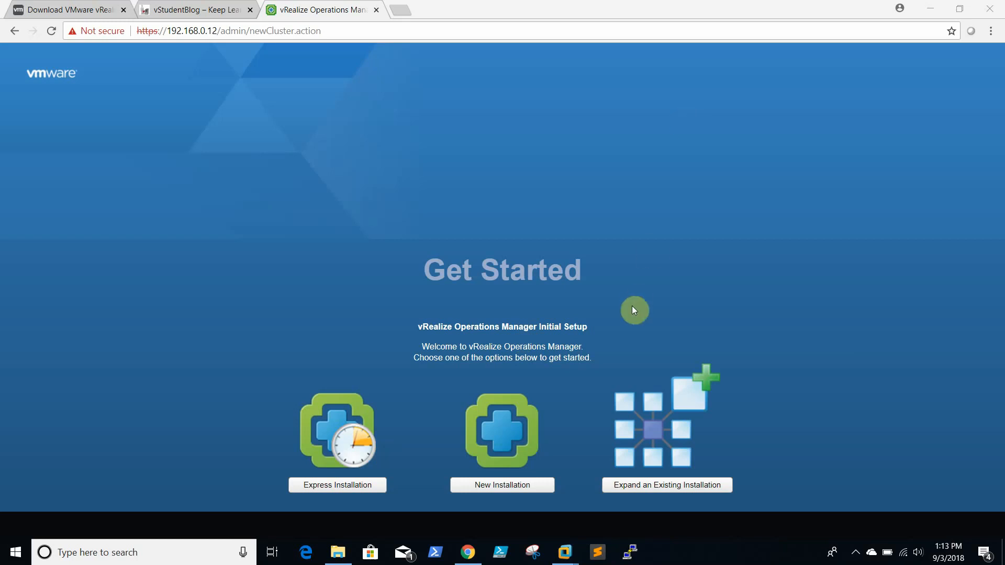
Step: Start a New Installation and set the admin account password
click(498, 485)
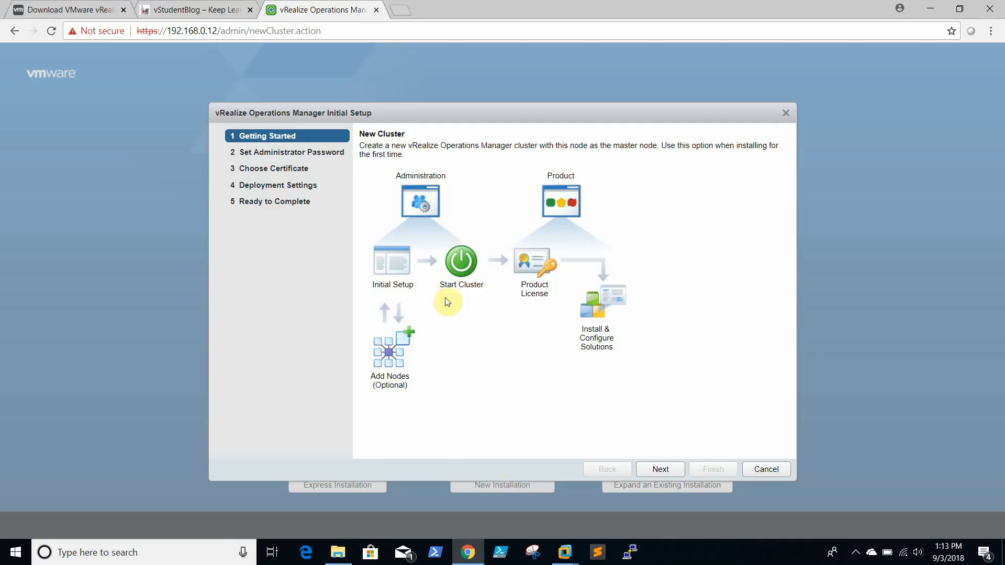
click(673, 467)
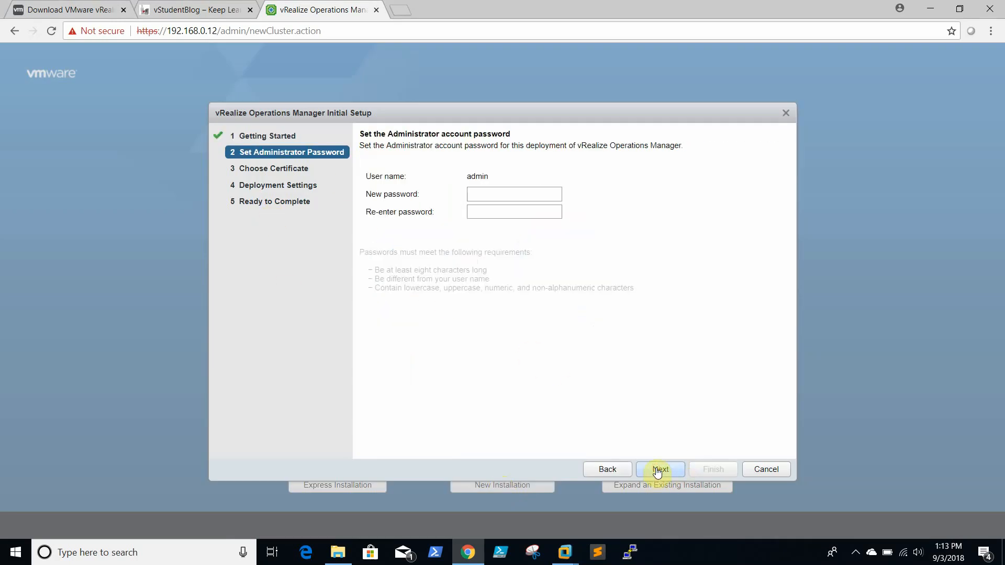
click(495, 196)
text(VMwa•••)
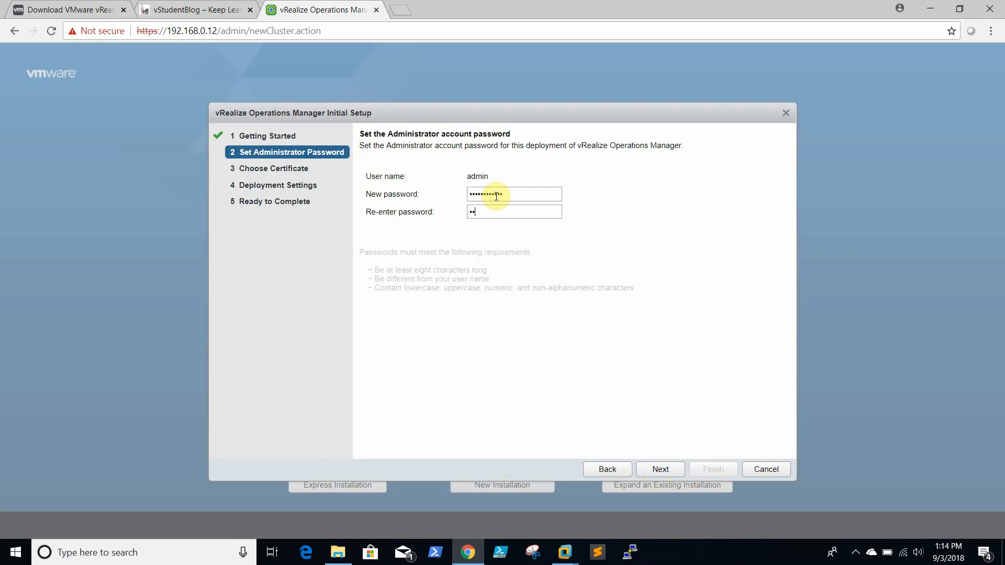
text(••)
click(658, 470)
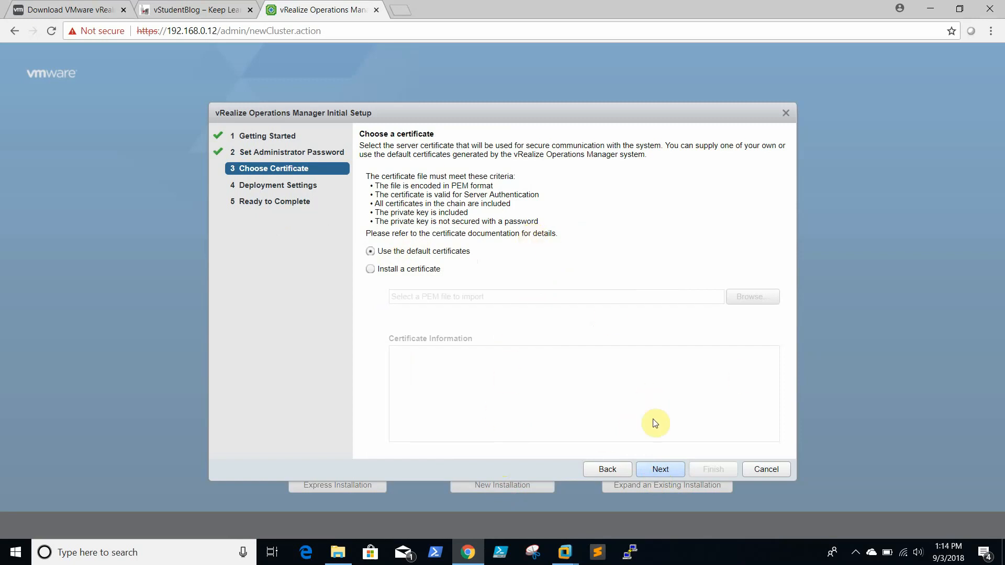
Step: Keep the default certificates, name the master node 'vrops', and finish the setup
click(661, 470)
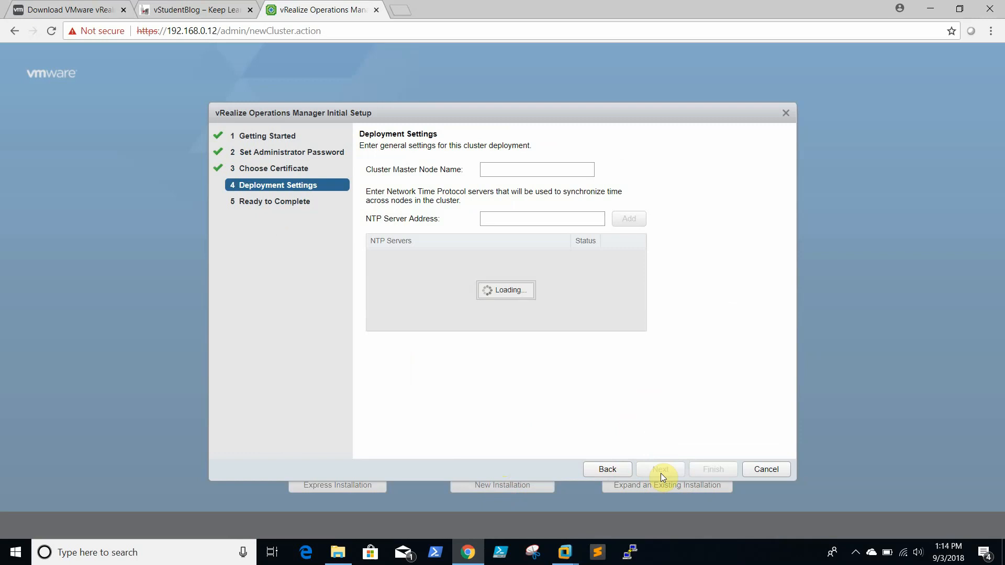
click(511, 170)
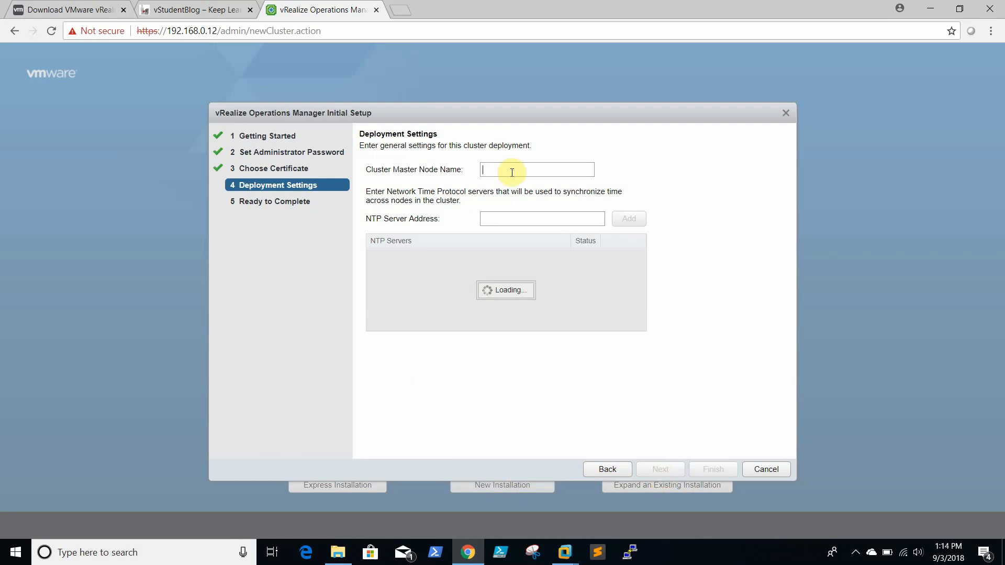
text(vrops)
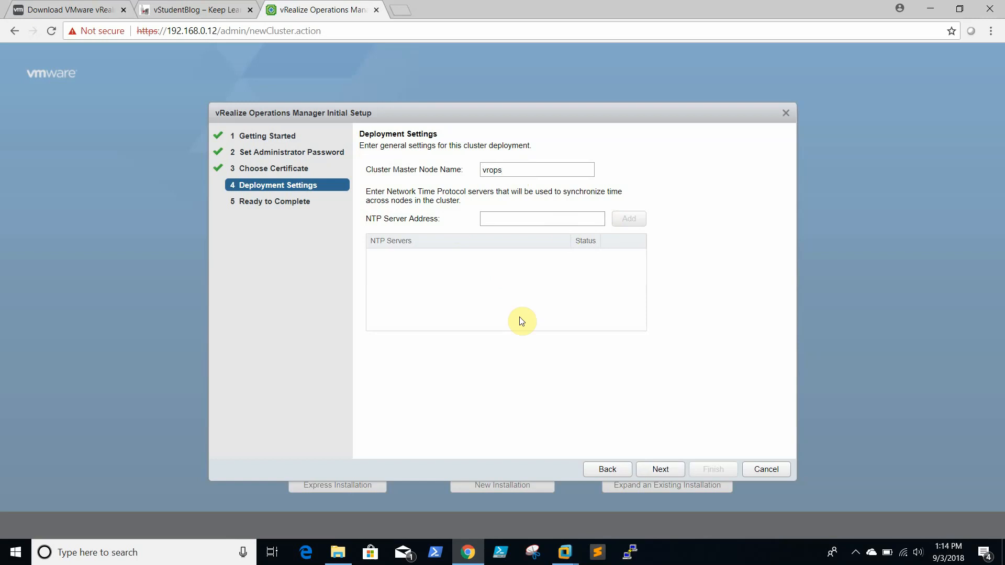
click(660, 470)
click(660, 470)
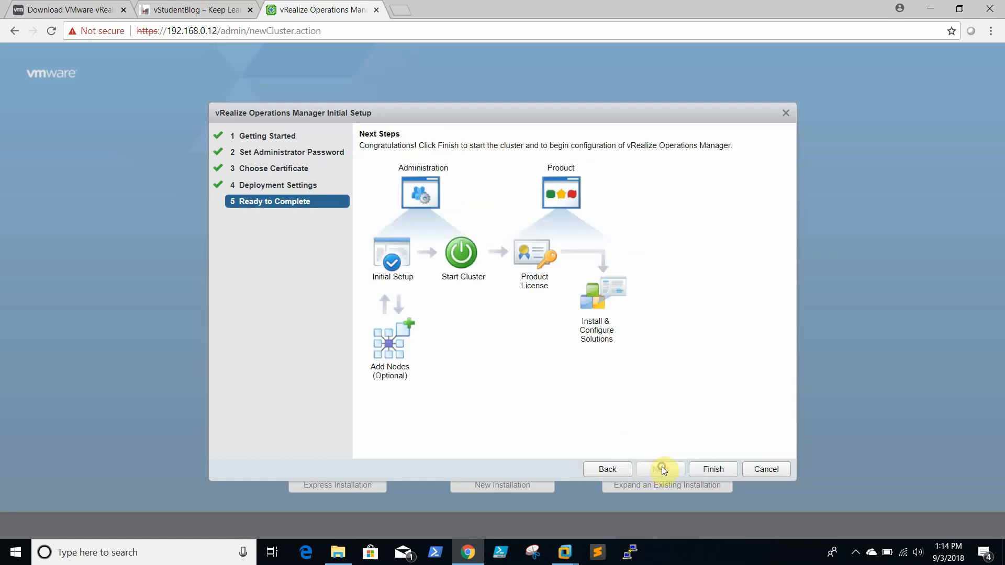
click(711, 471)
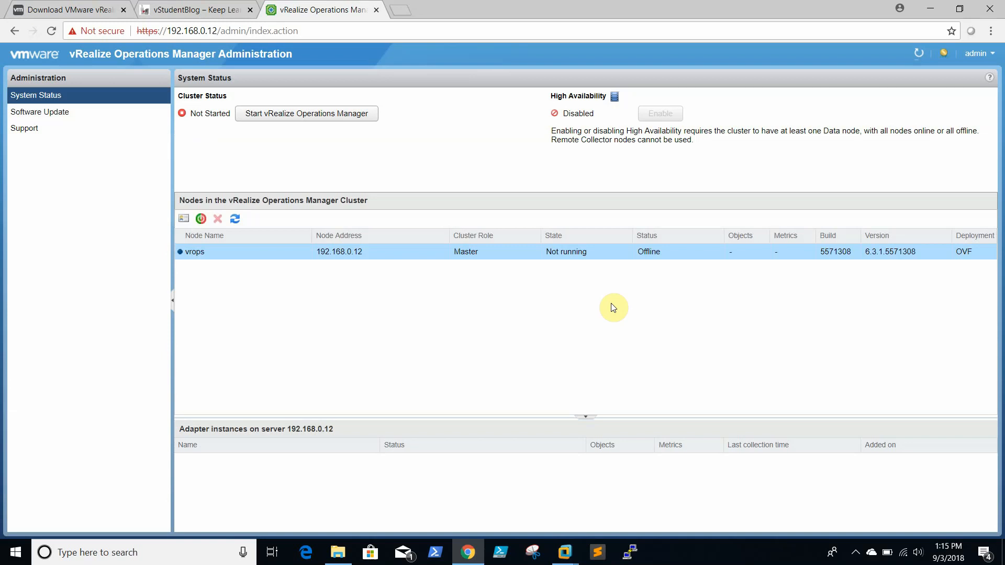
Step: Start vRealize Operations Manager, confirm the first application startup, and wait for the login page
click(282, 118)
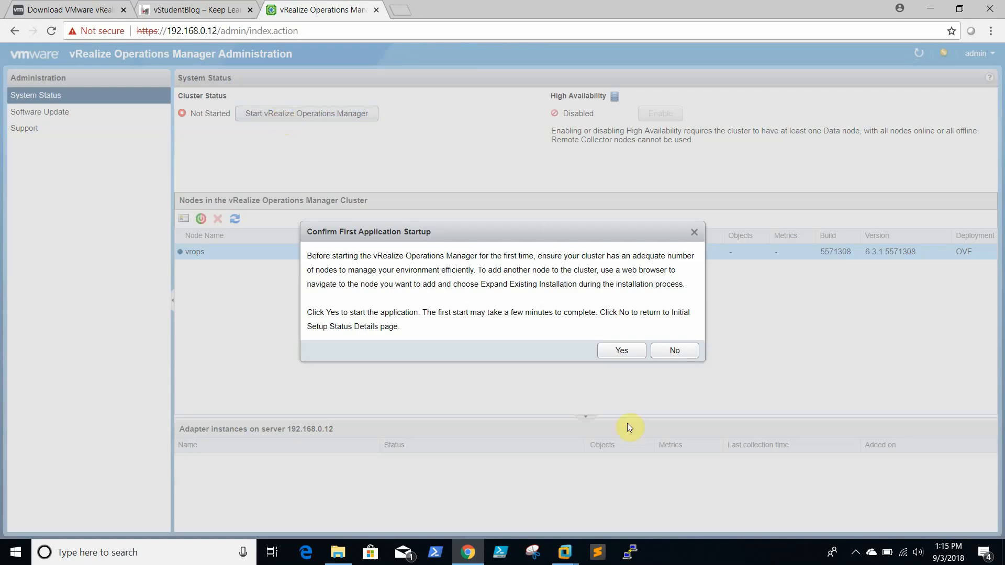
click(633, 356)
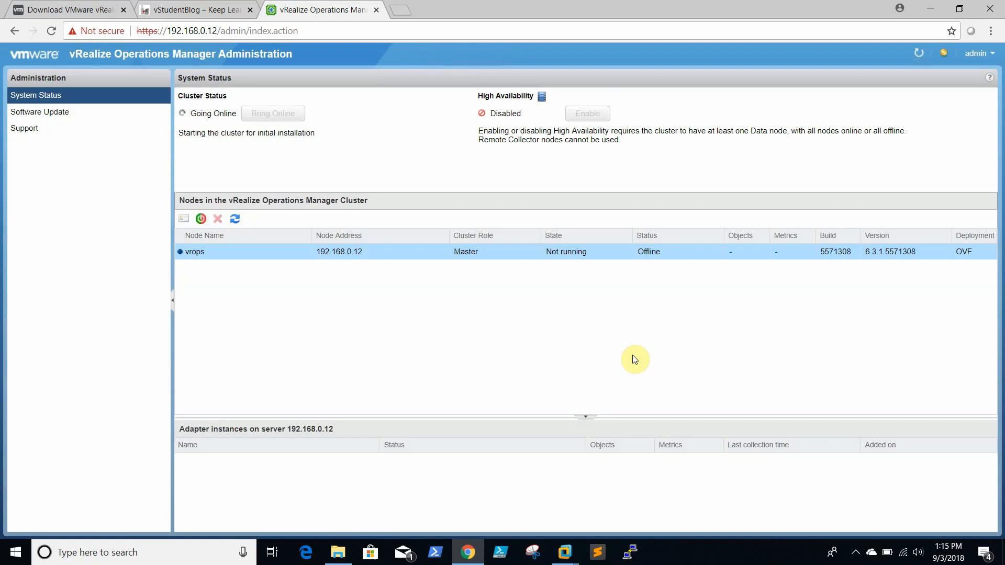
click(700, 562)
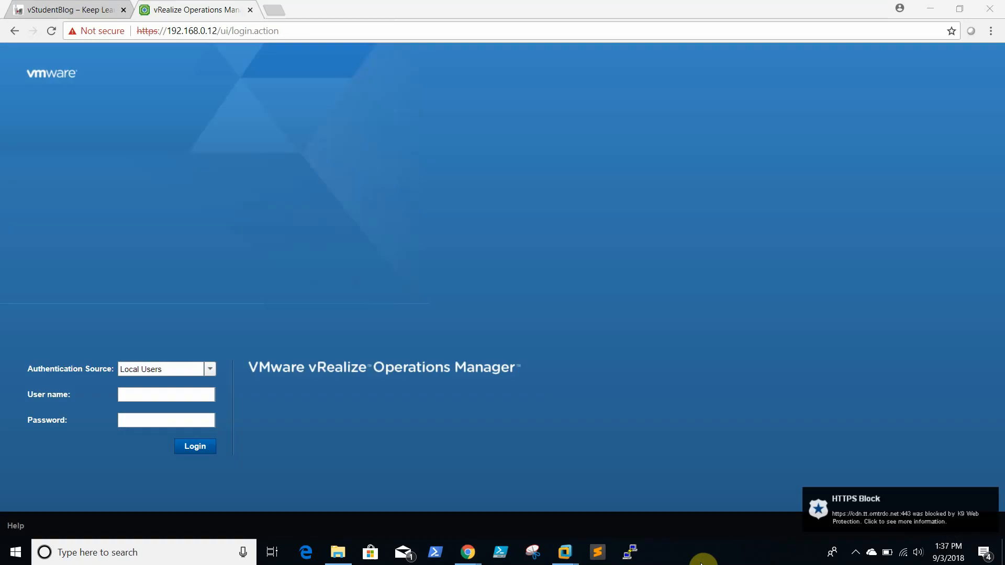
Step: Log in as 'admin' with the local administrator password
click(855, 552)
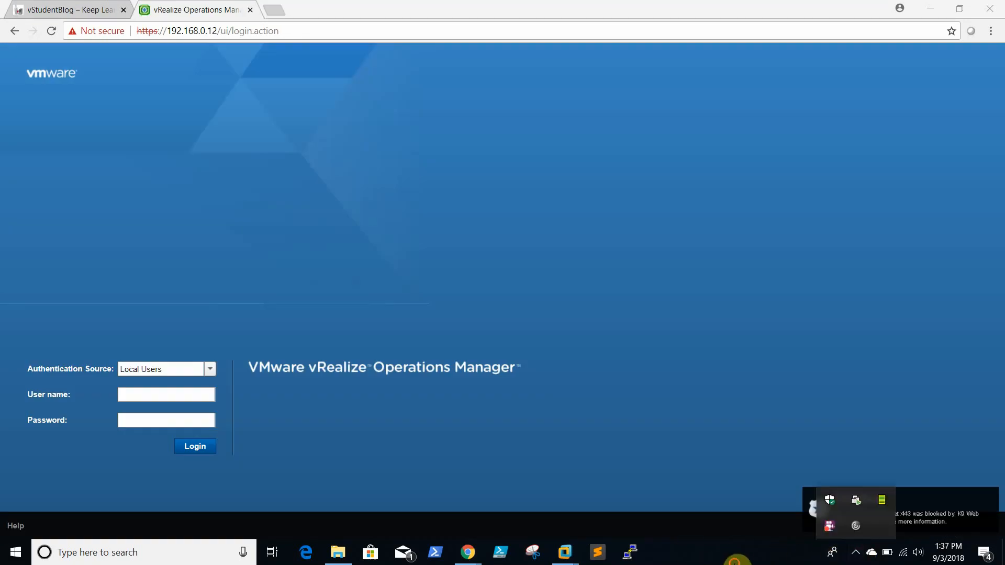
click(734, 561)
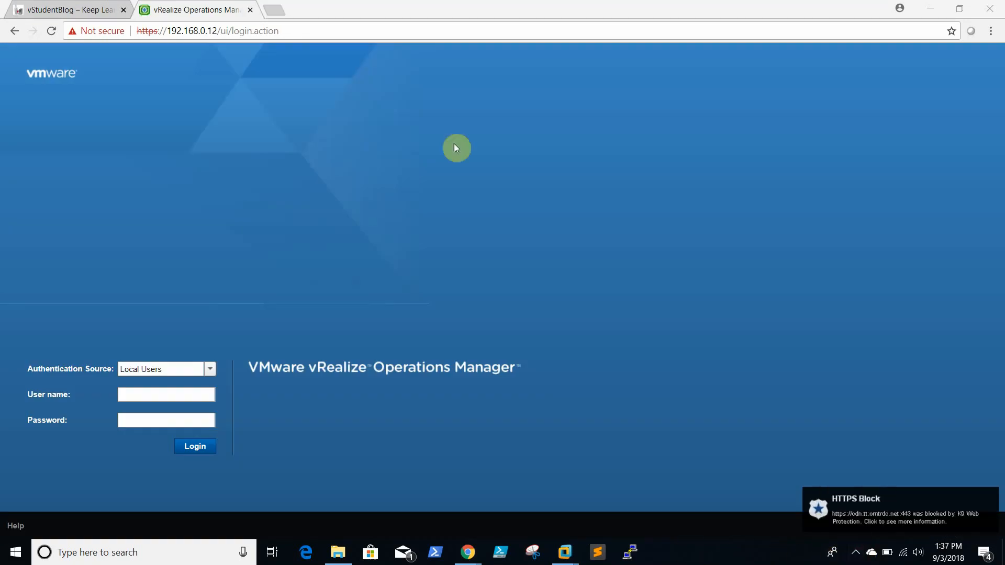
click(164, 394)
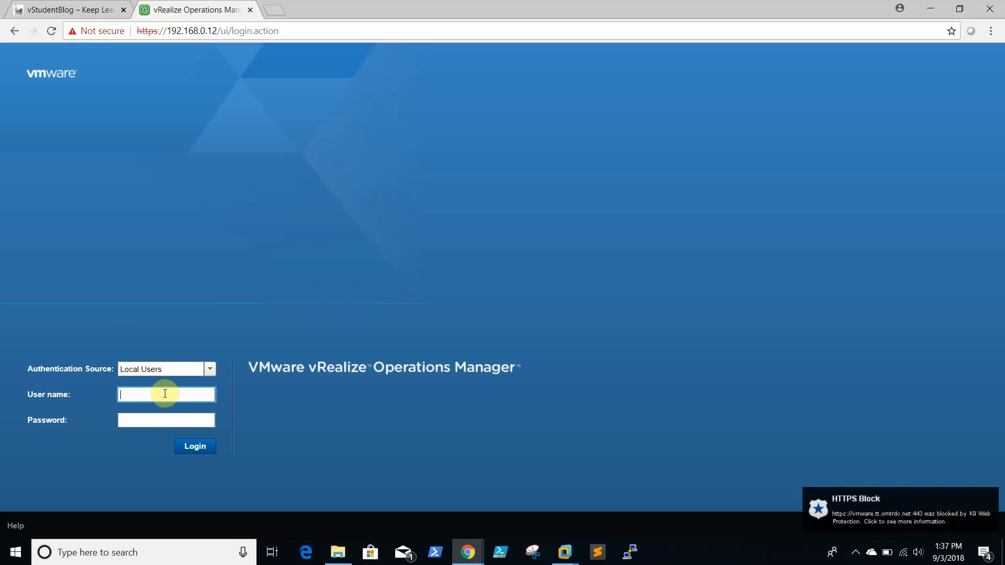
text(admin)
key(Tab)
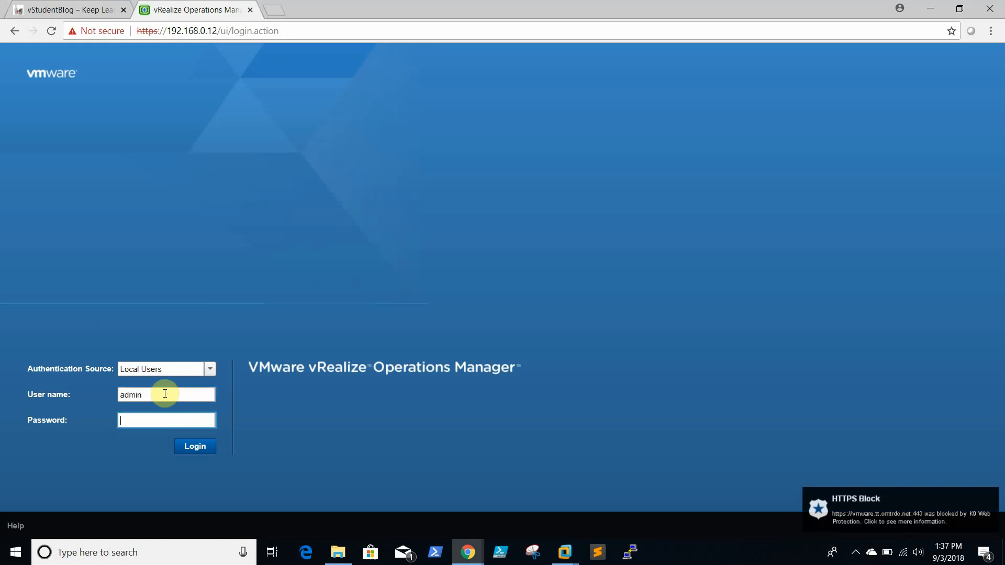
text(••)
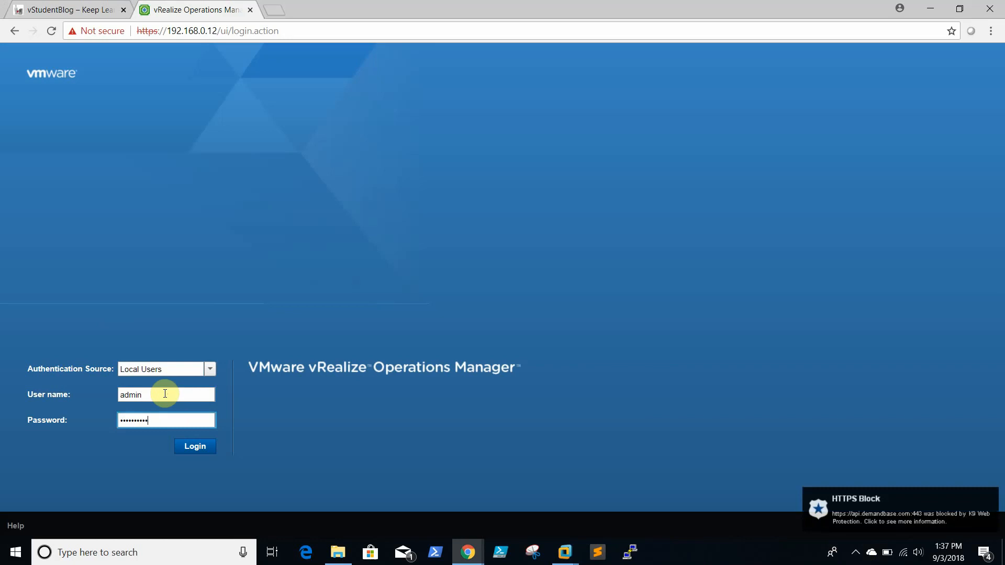
click(197, 445)
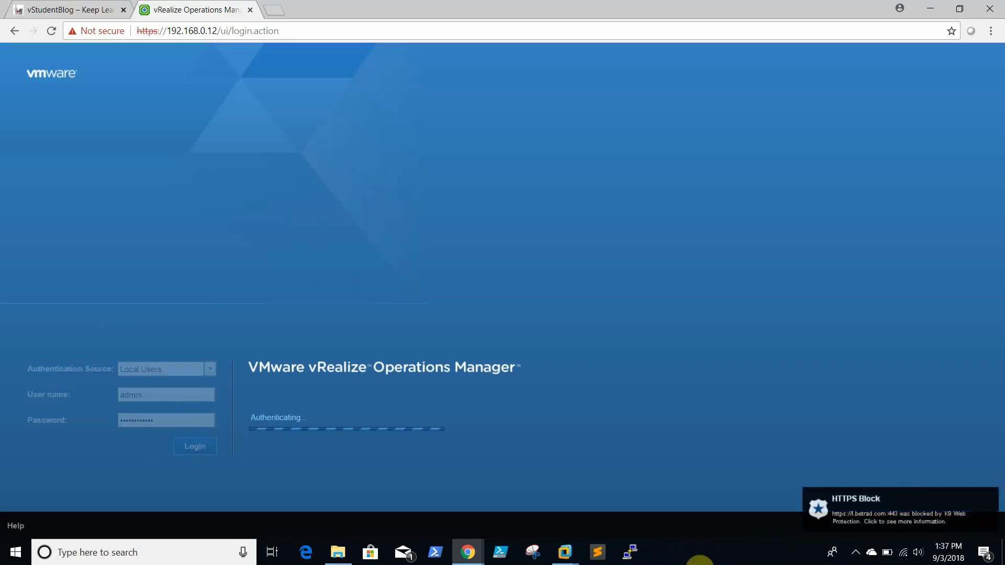
click(739, 562)
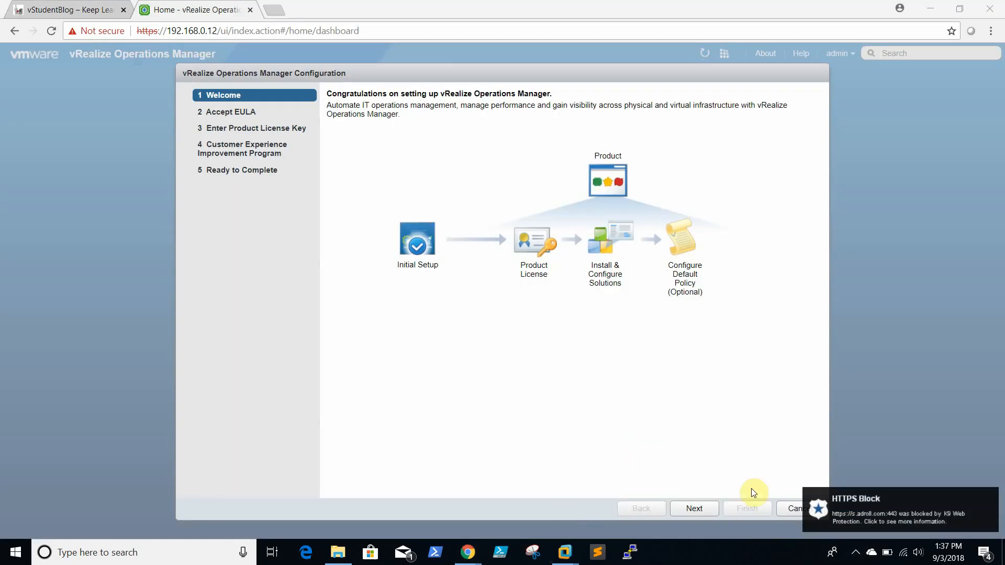
Step: Accept the EULA, keep Product Evaluation licensing, decline CEIP, and finish the setup wizard
click(855, 552)
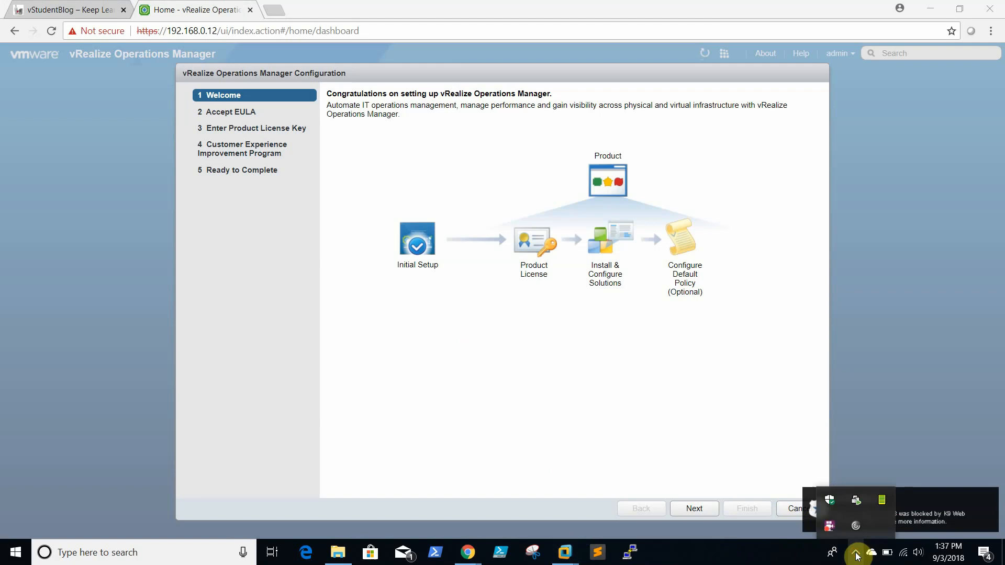
click(777, 563)
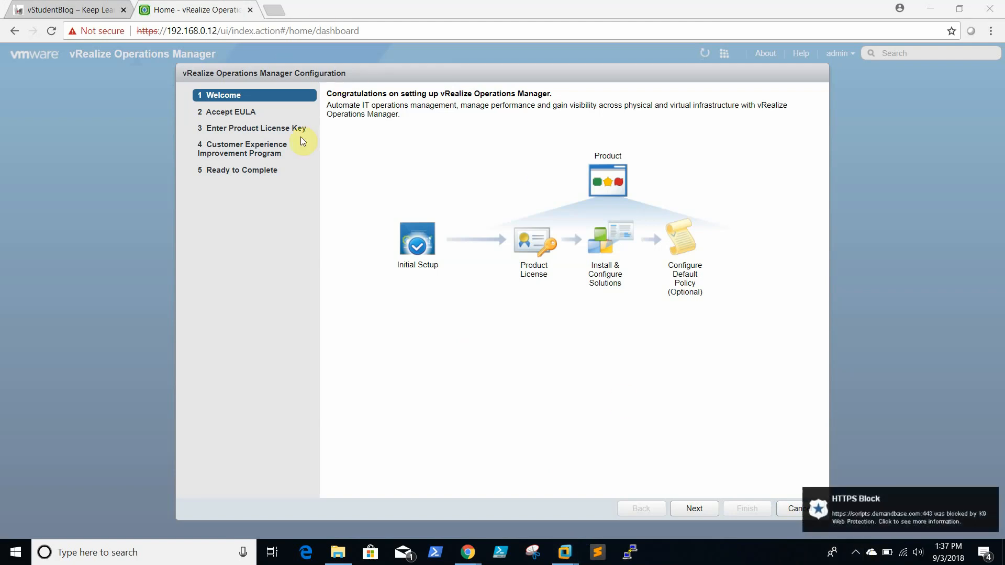
click(699, 508)
click(374, 464)
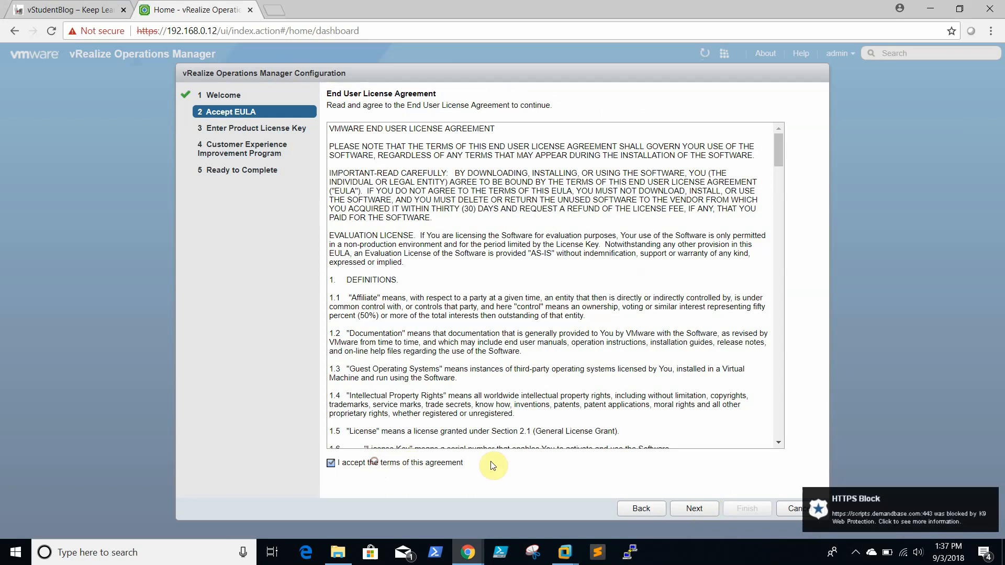
click(690, 510)
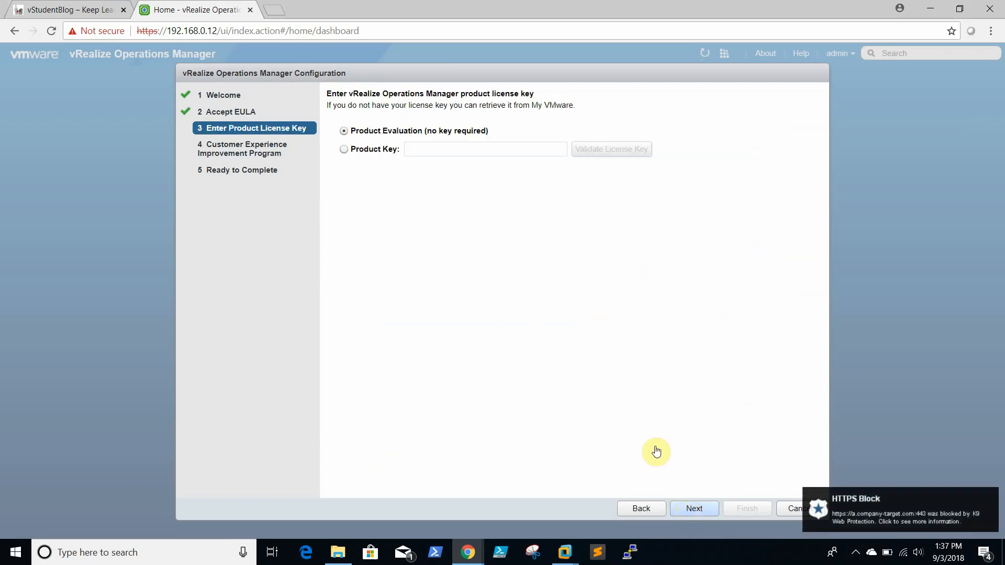
click(400, 129)
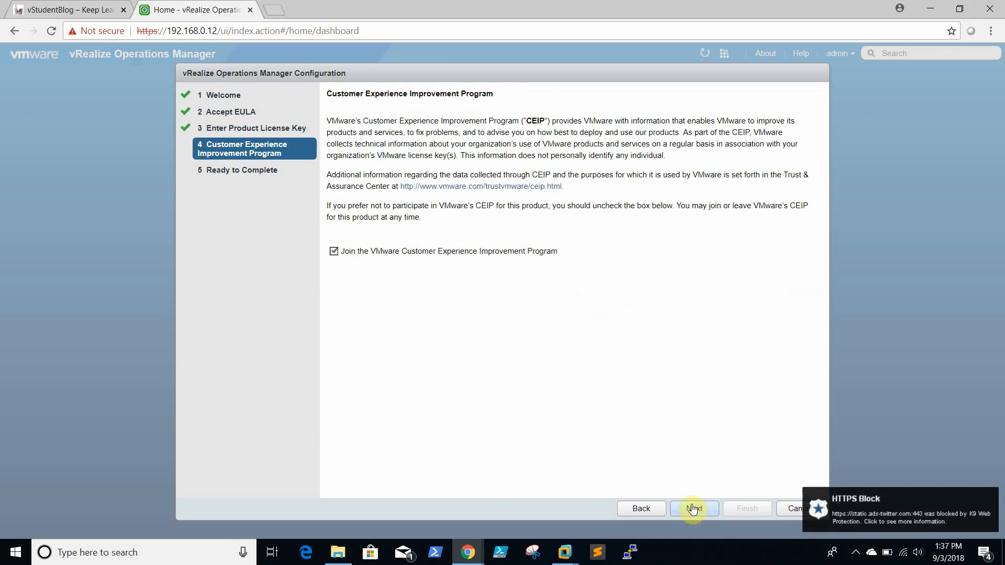
click(333, 251)
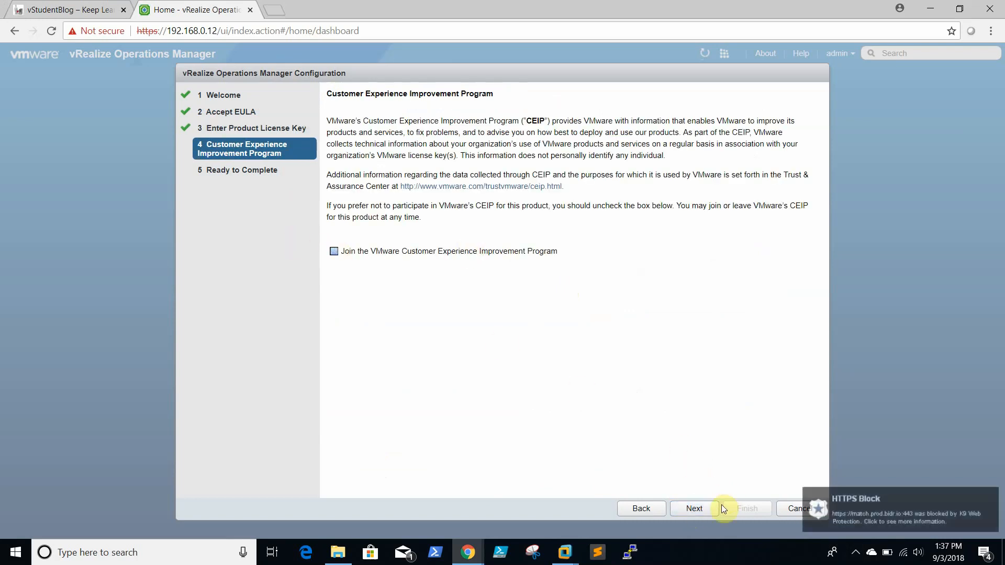
click(700, 510)
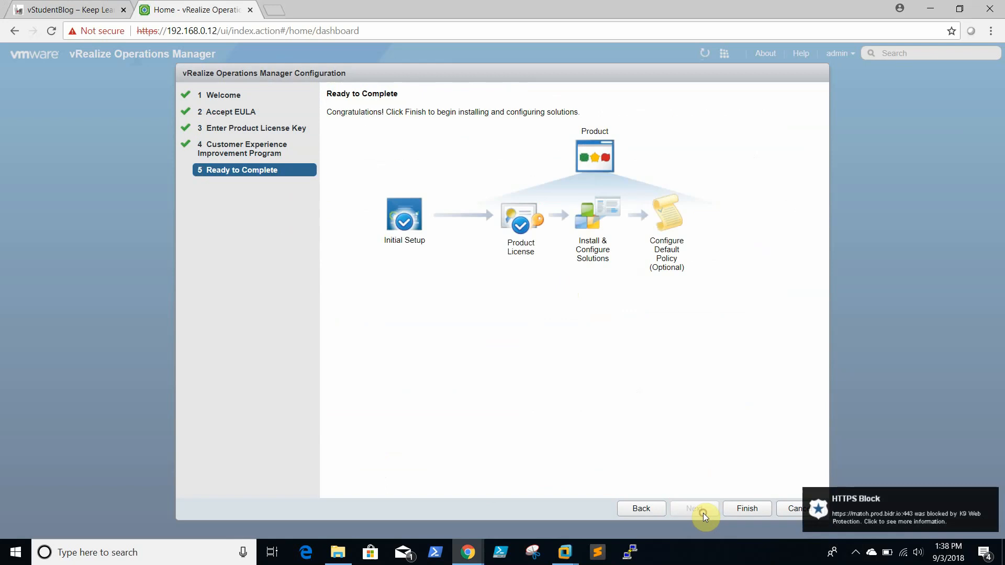
click(744, 507)
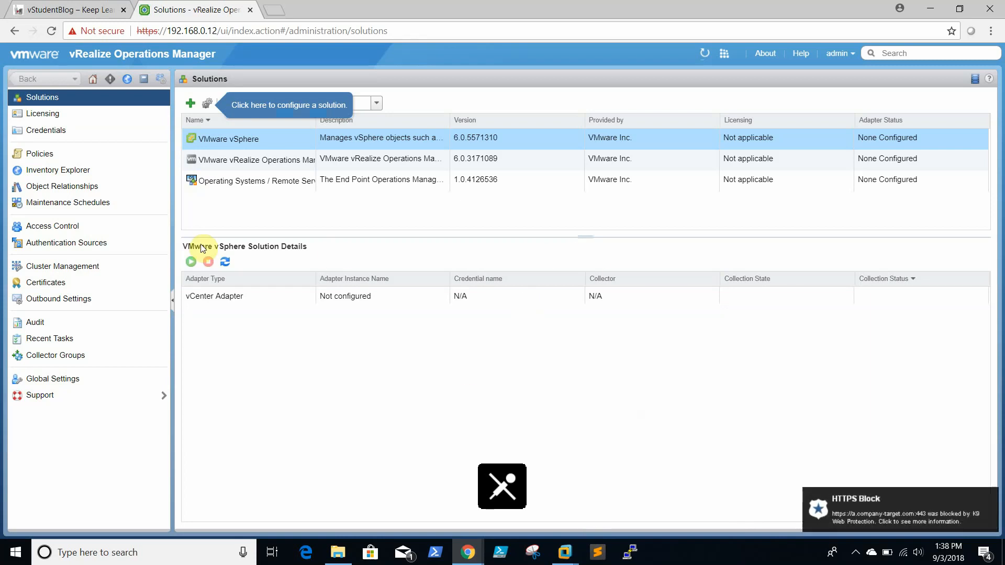
Step: Select the vCenter Adapter on Solutions and start data collection for it
click(241, 296)
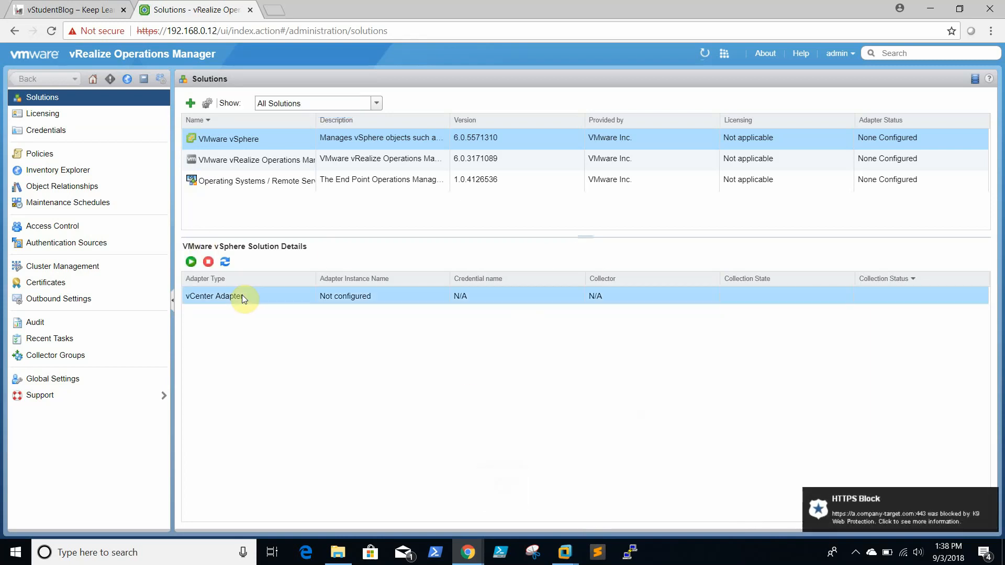
right_click(242, 296)
click(218, 296)
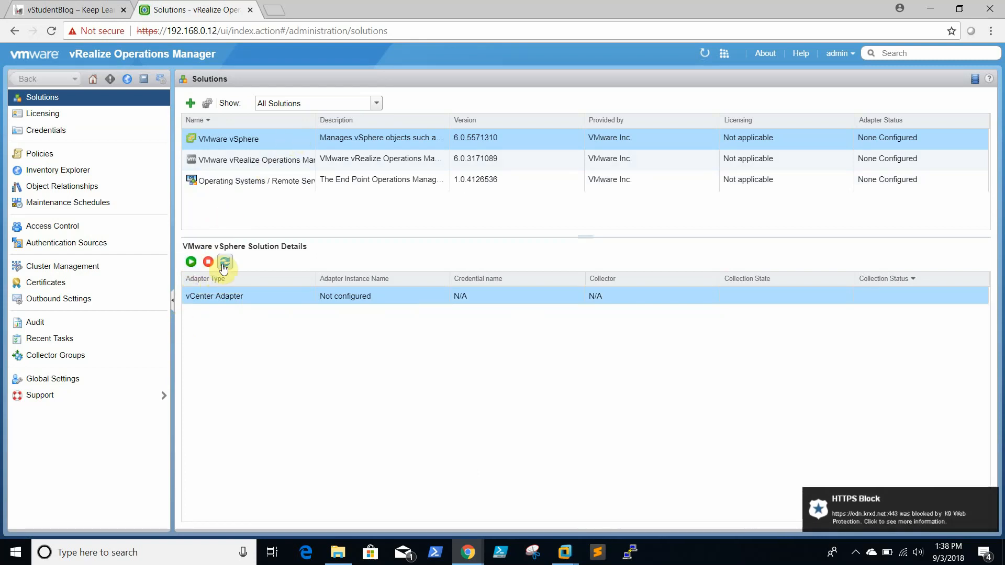
click(191, 262)
click(237, 301)
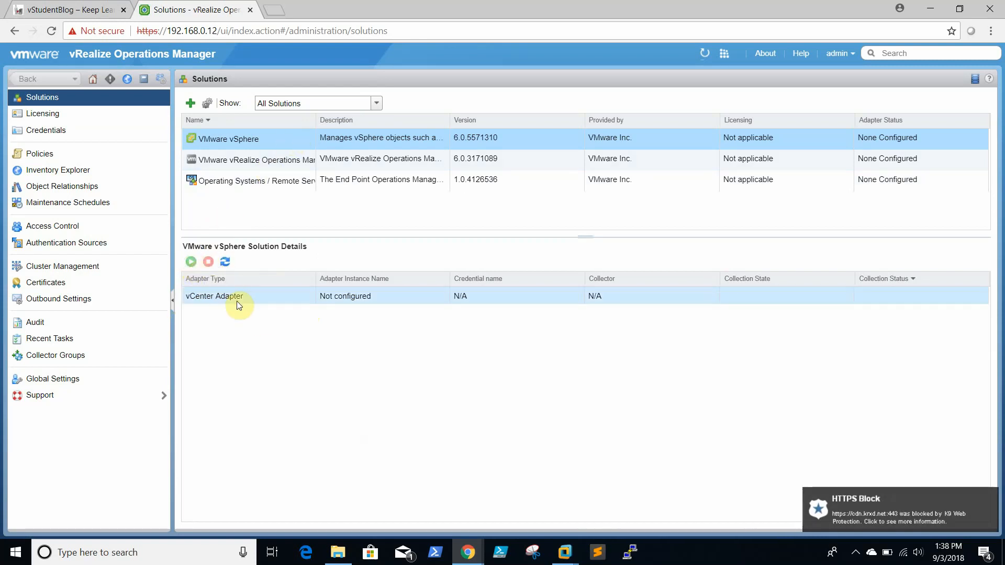
right_click(236, 301)
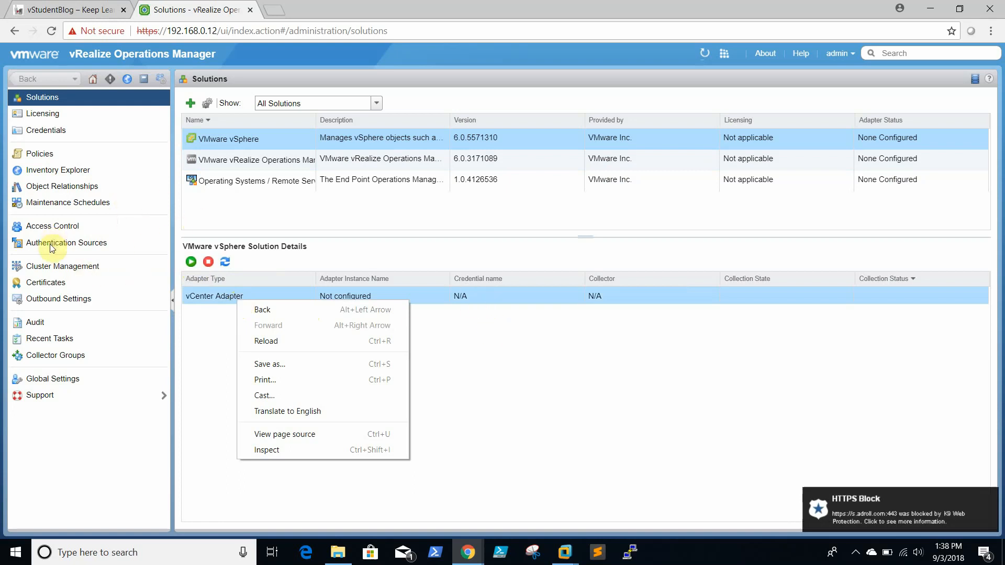
Step: Browse Inventory Explorer and Access Control, then refresh the vCenter Adapter details on Solutions
click(168, 175)
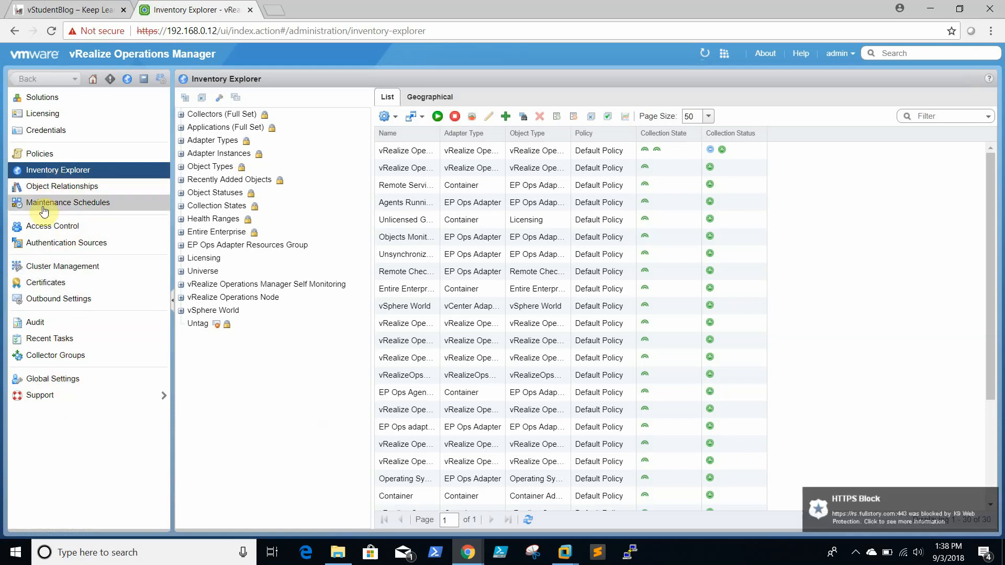
click(66, 231)
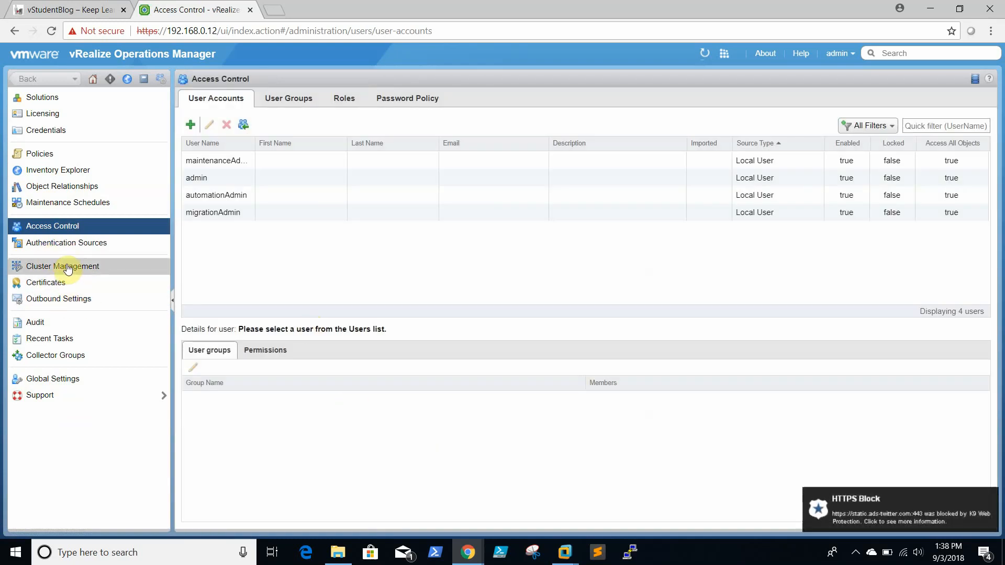
click(734, 561)
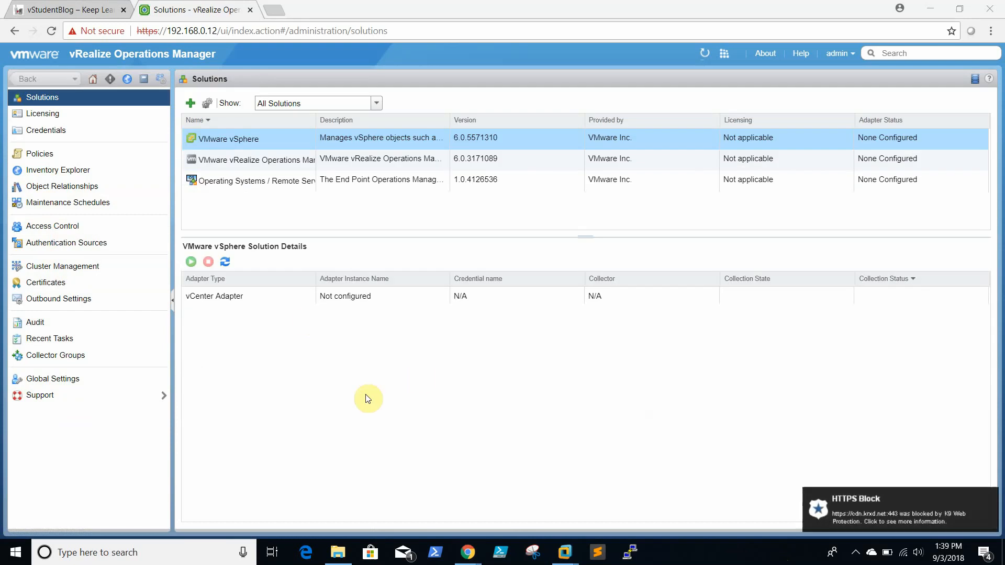
click(233, 294)
click(224, 262)
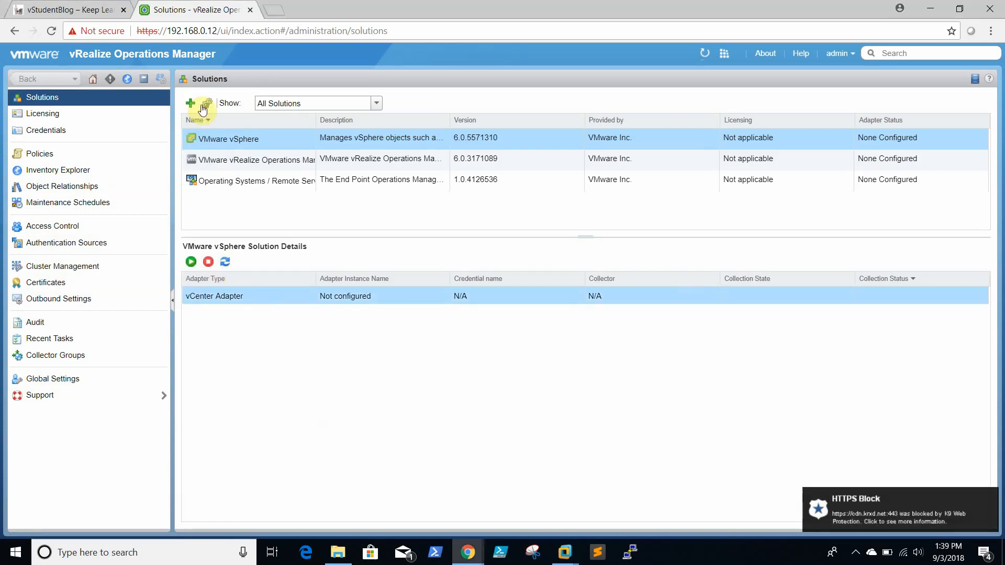
Step: Open the vSphere solution's configuration and enter 'vcenter' as the adapter's Display Name
click(203, 103)
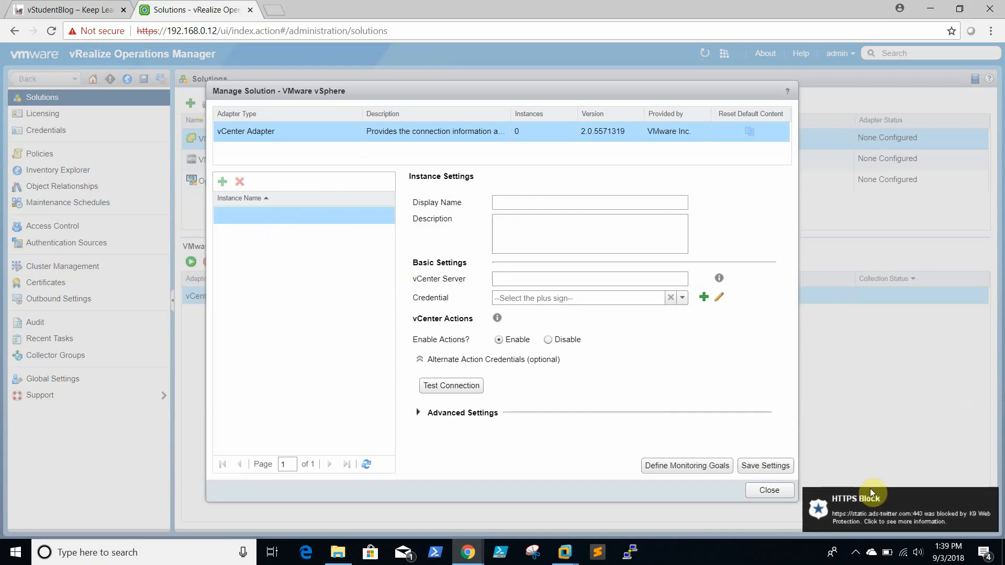
key(XF86AudioMicMute)
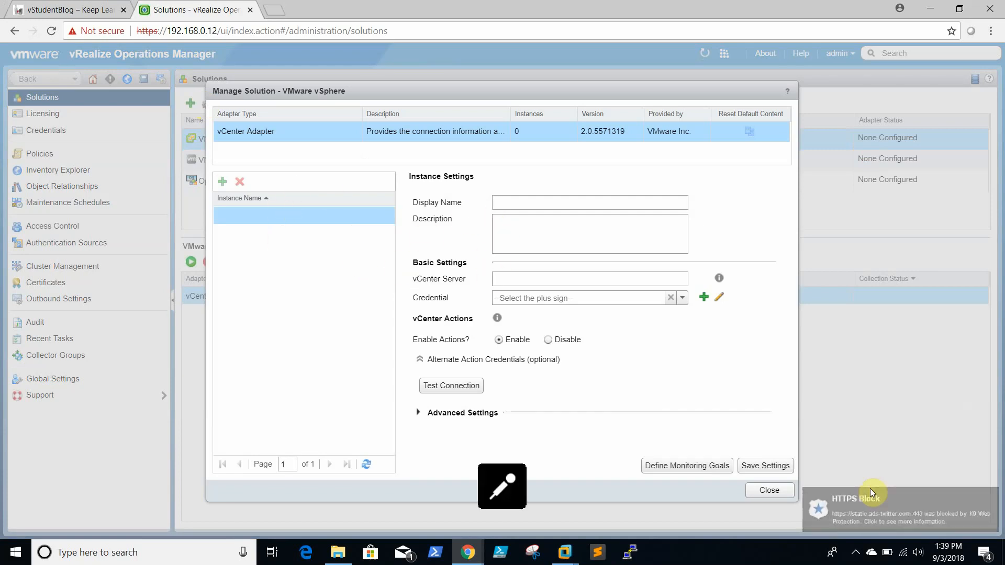
key(XF86AudioMicMute)
click(855, 553)
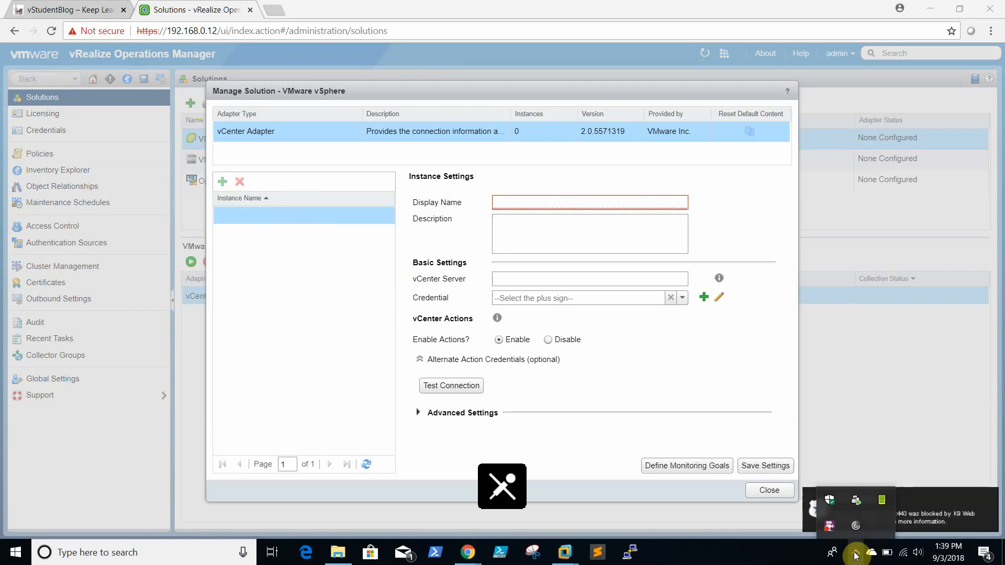
click(736, 563)
click(538, 202)
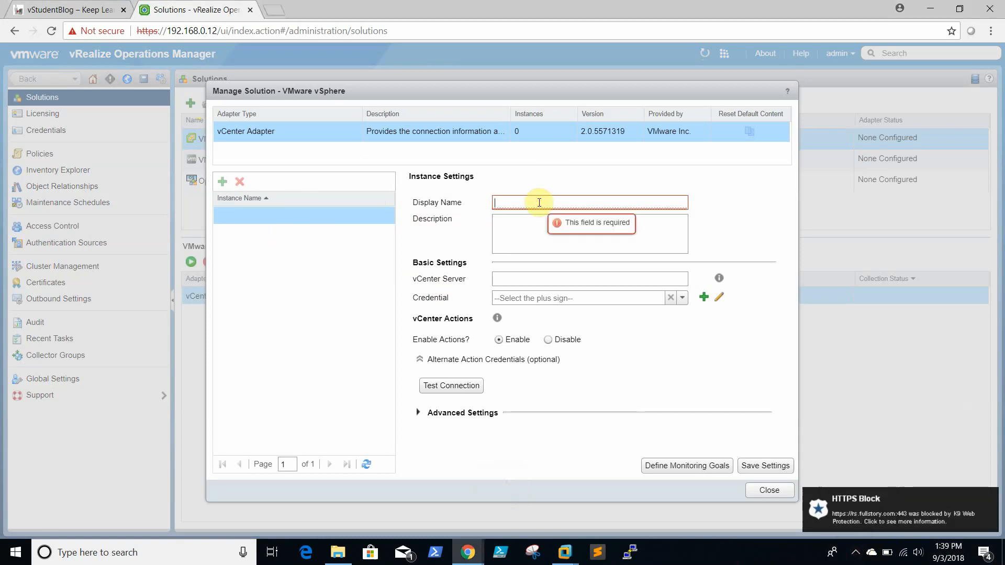
text(vcenter)
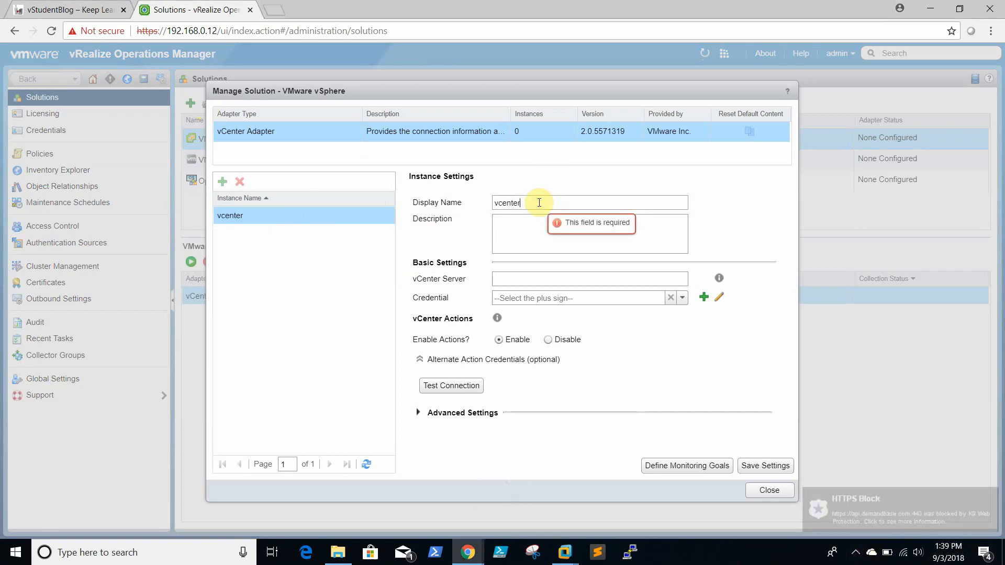
key(Tab)
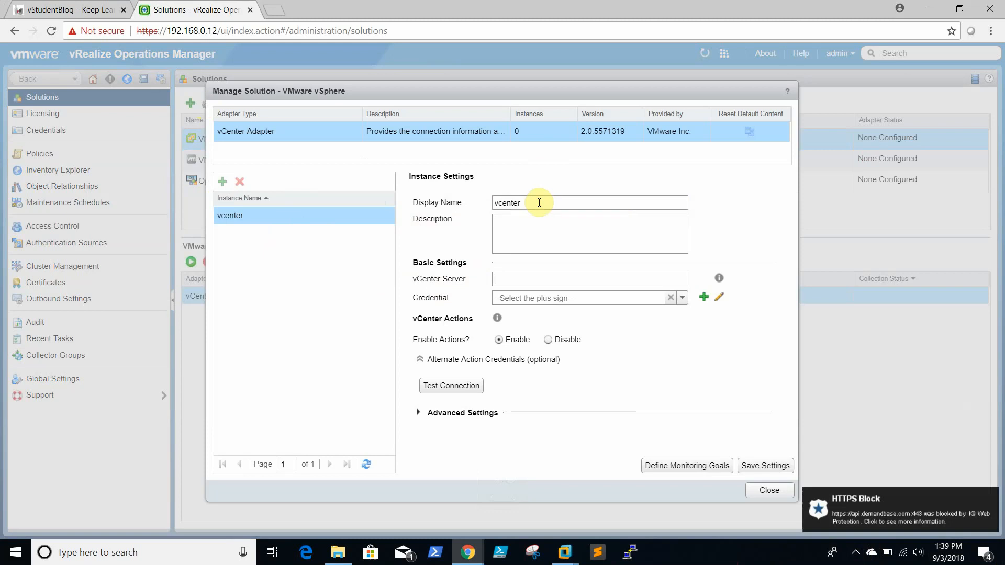
click(561, 559)
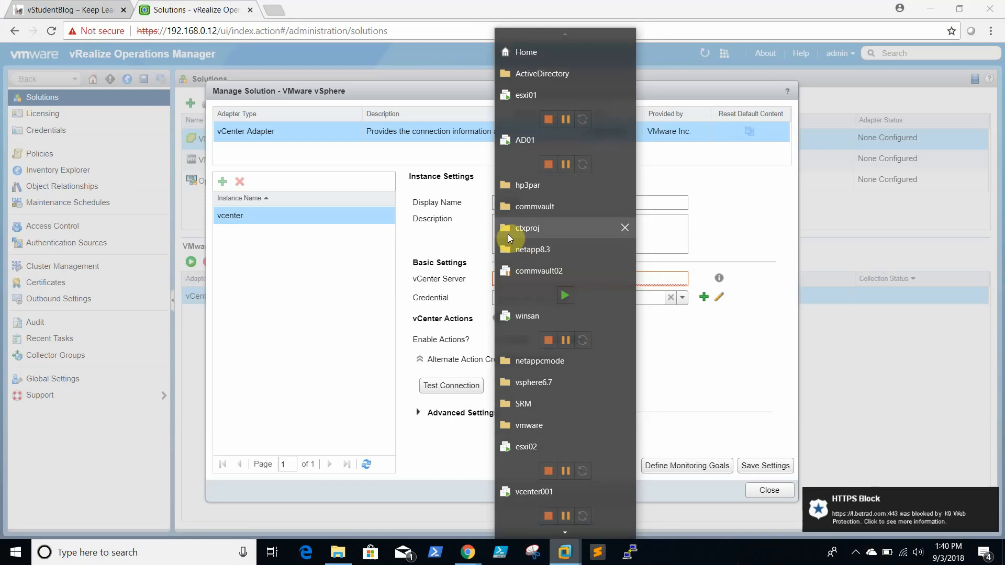
Step: Sign in to the vSphere Web Client in the vcenter001 VM and select cluster01
click(507, 233)
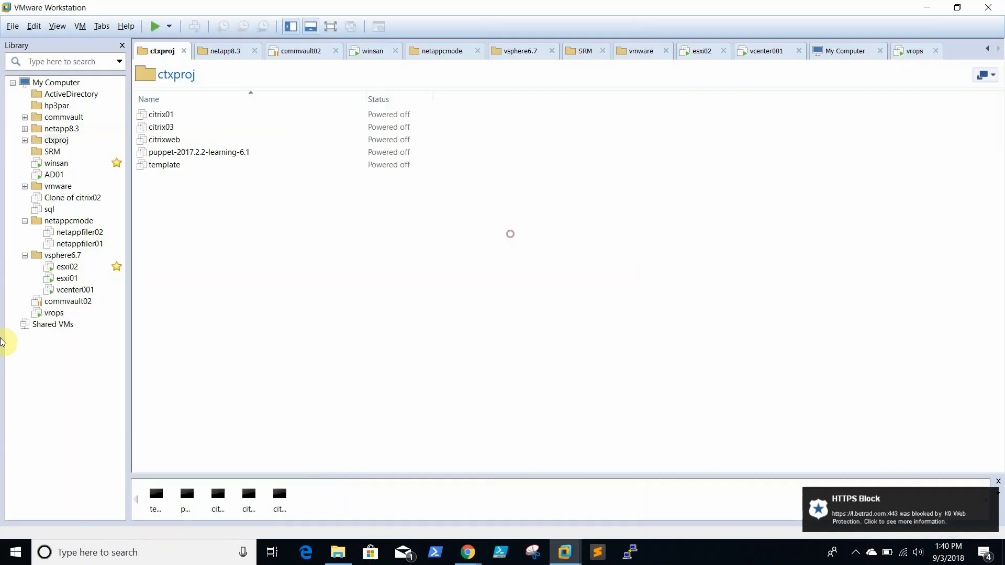
click(74, 290)
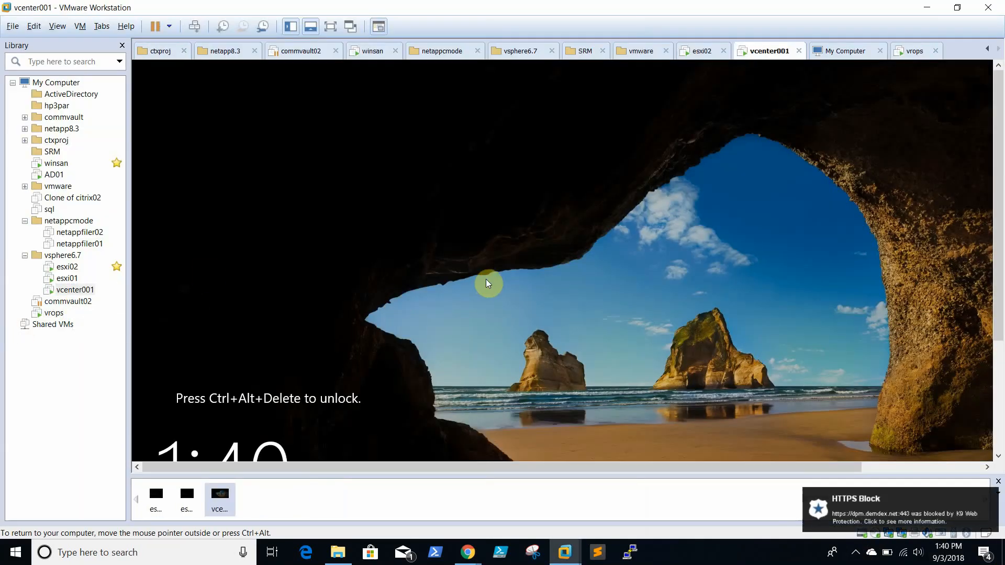
click(488, 283)
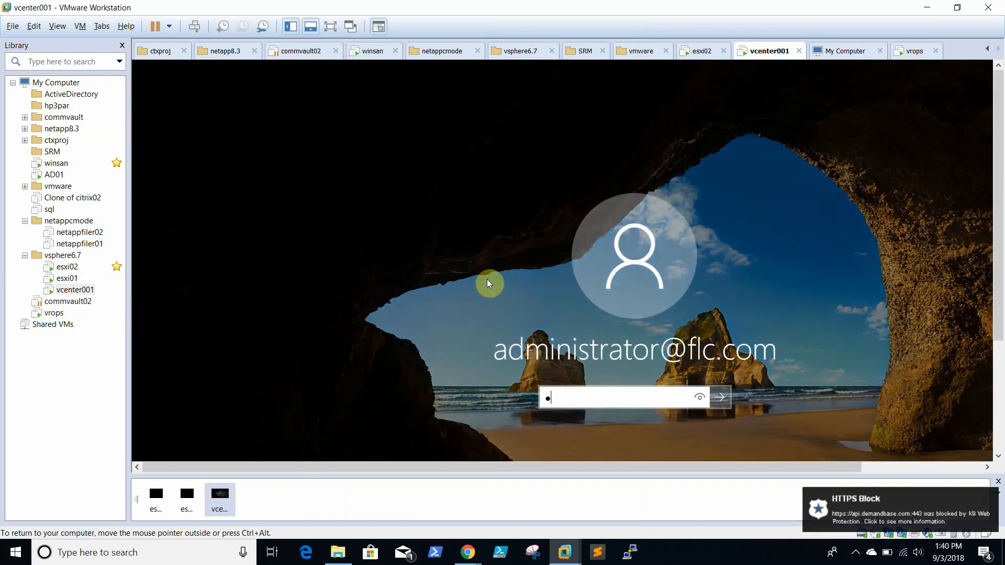
key(Return)
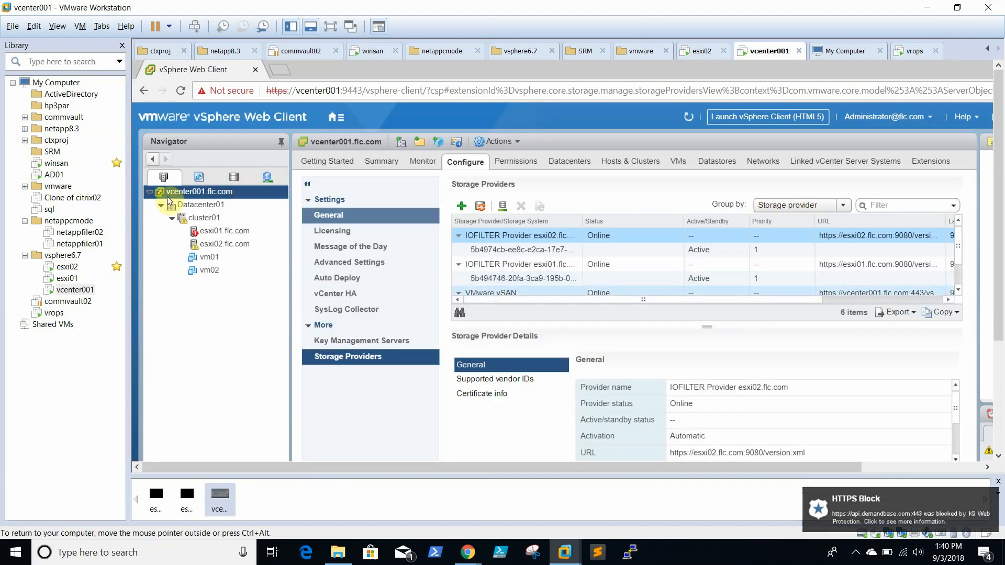
click(203, 217)
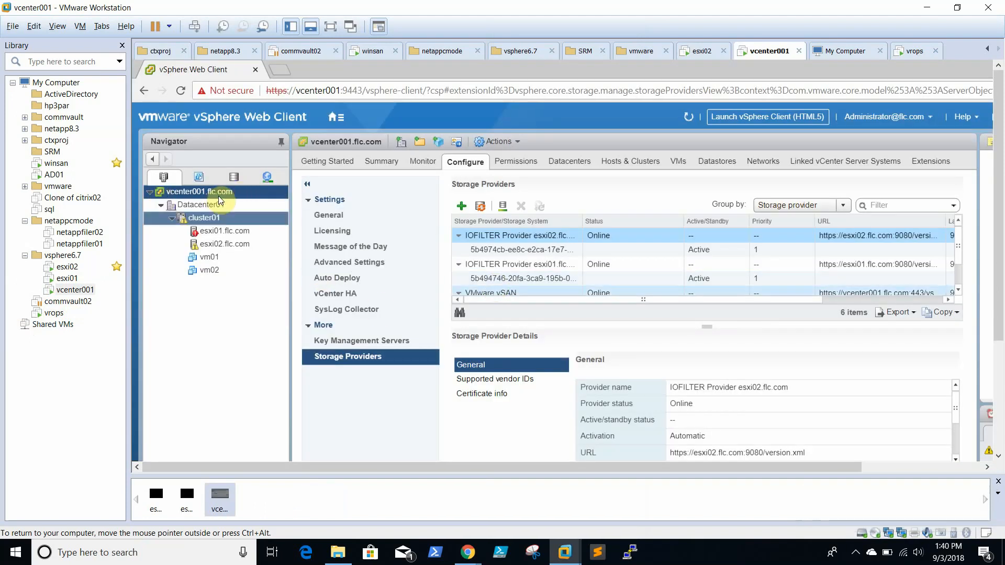
mouse_move(467, 552)
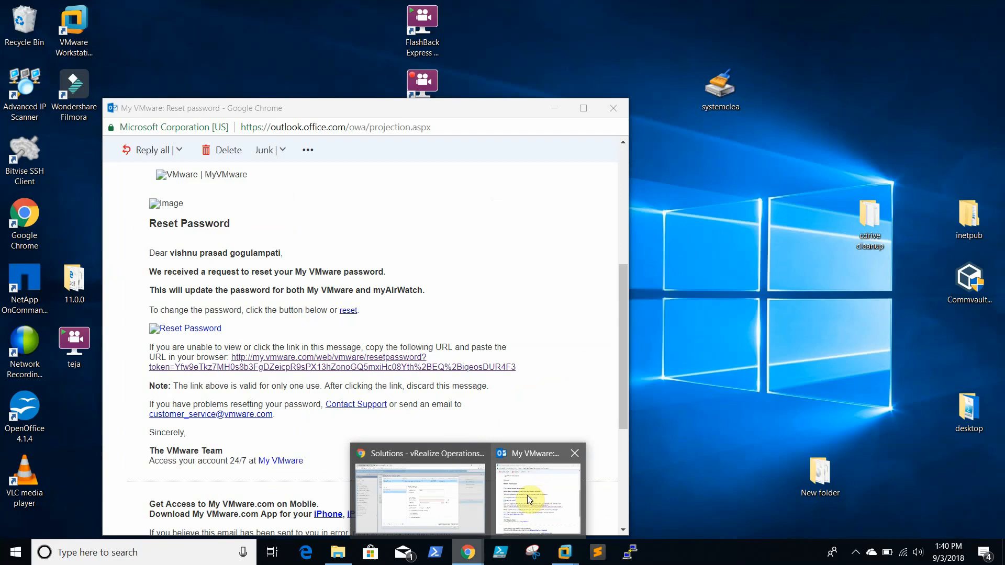
click(432, 489)
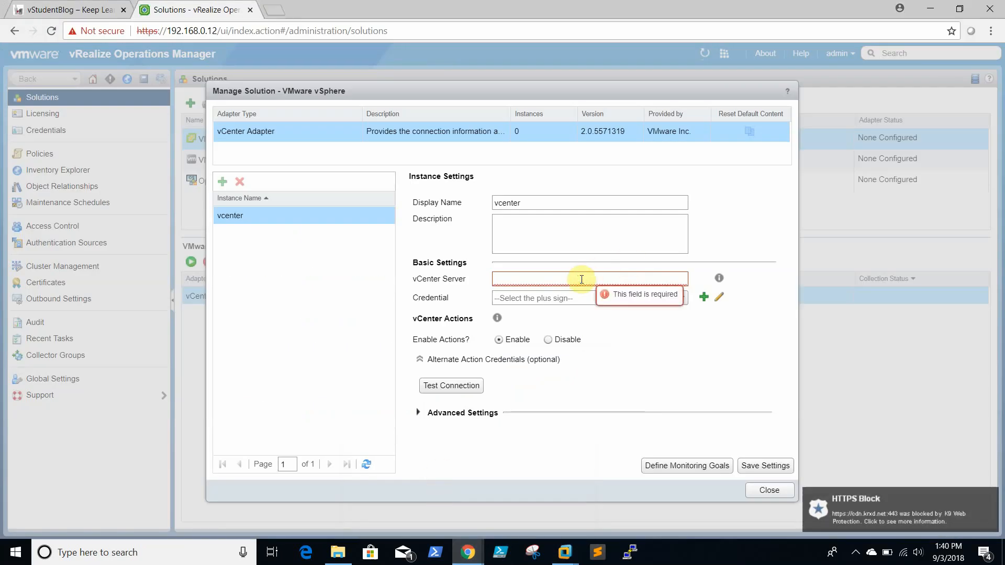
Step: Set vCenter Server to vcenter001.flc.com and add a new vcenteradmin credential with its user and password
text(vcenter0)
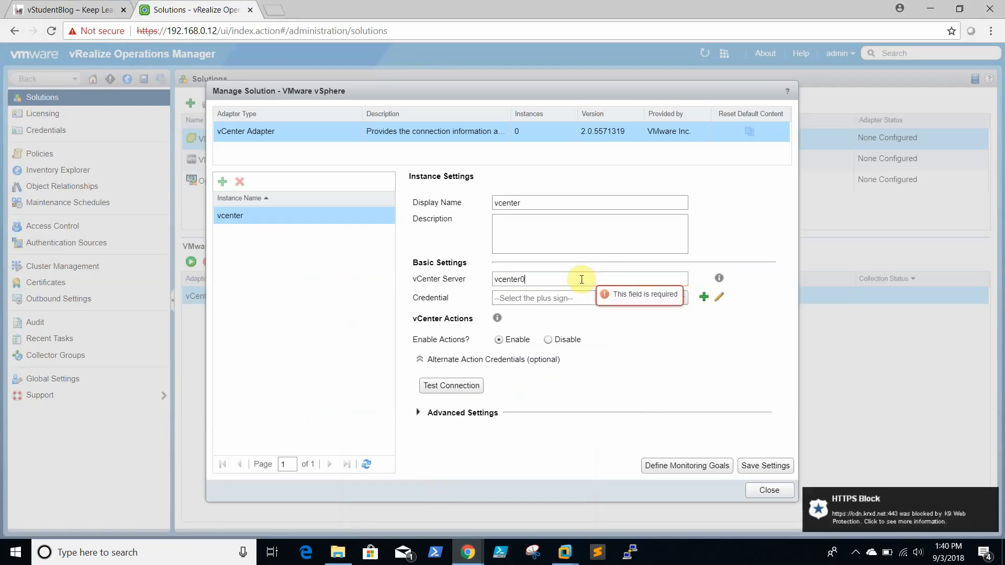
text(01.flc.com)
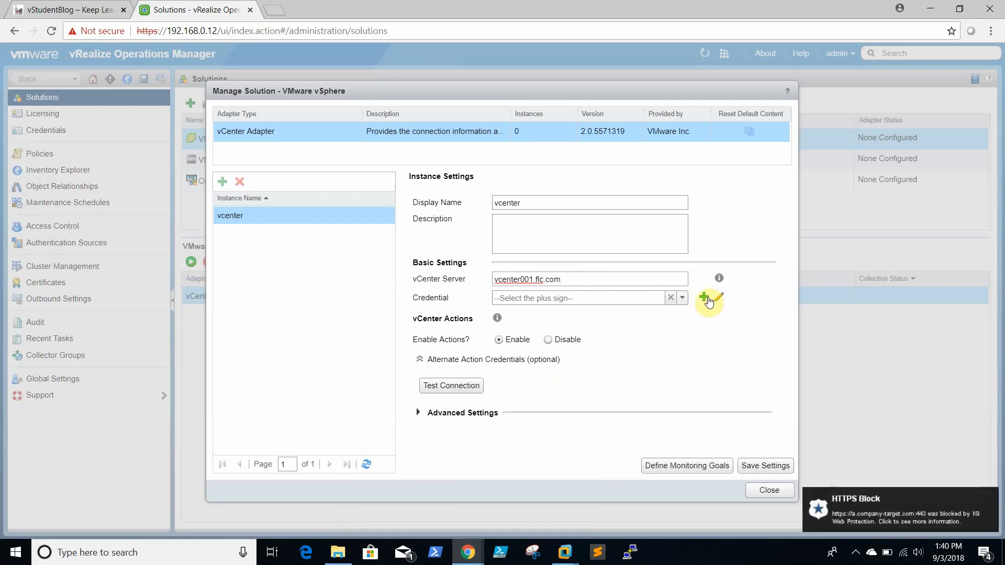
click(702, 298)
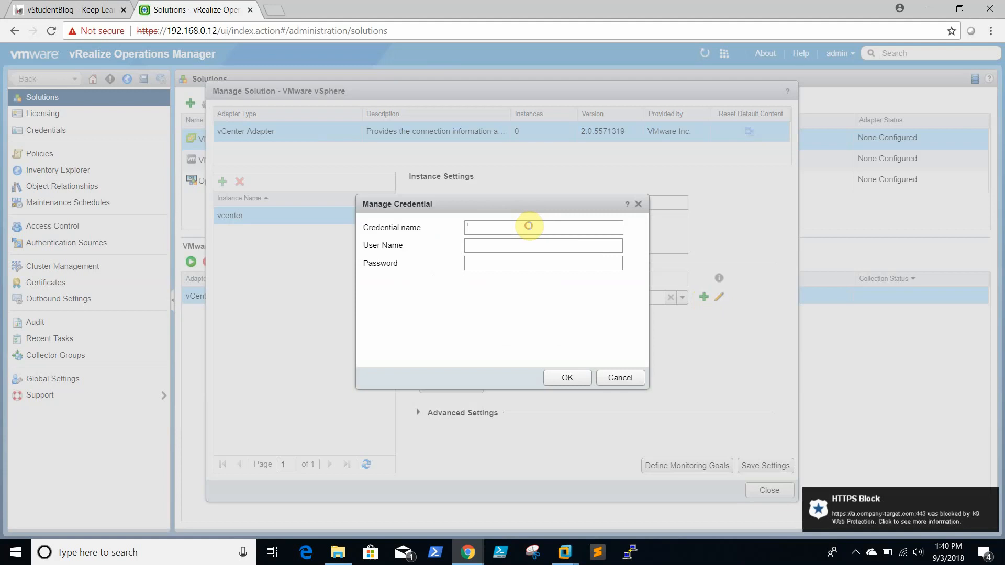
text(pa)
key(BackSpace)
key(BackSpace)
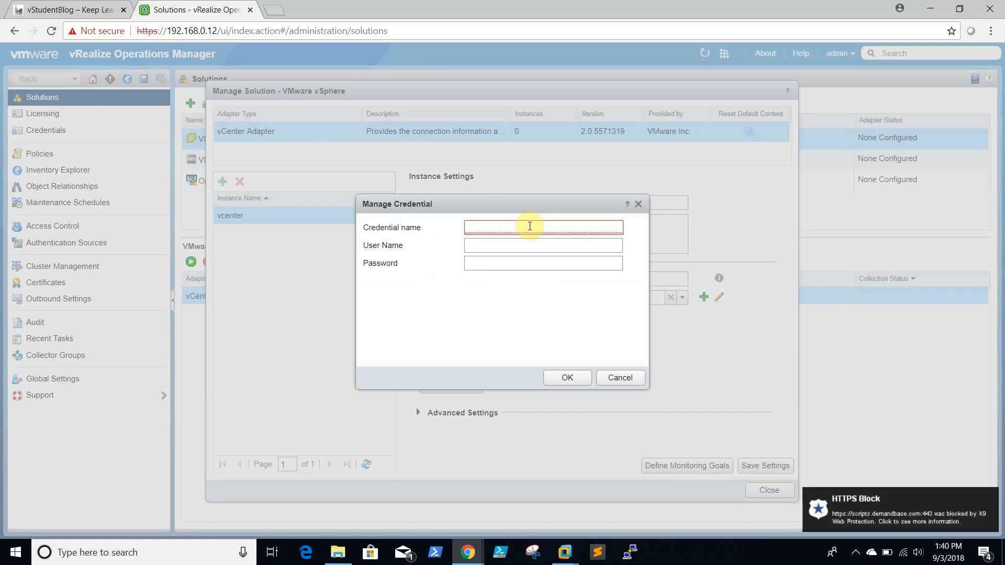
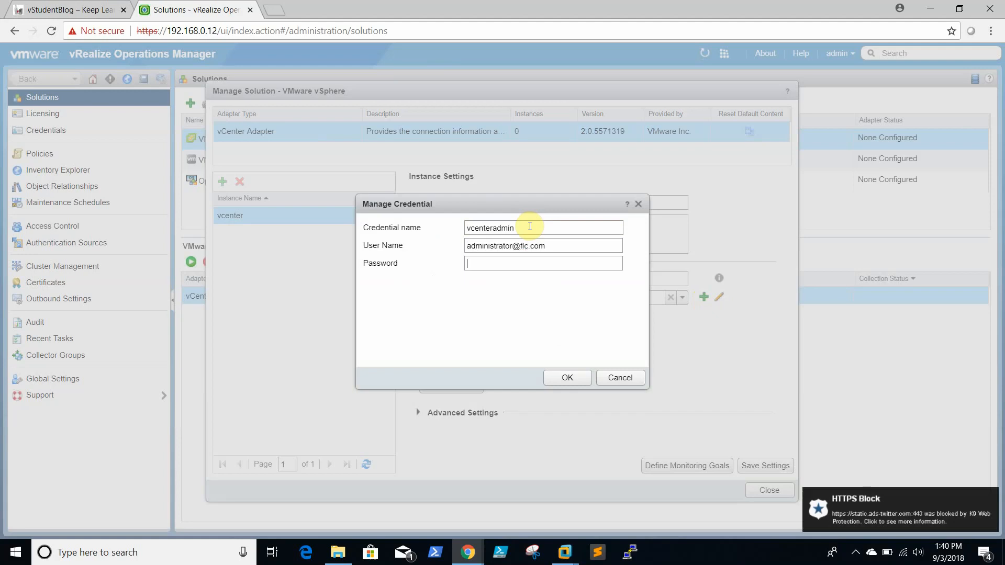
text(vmware)
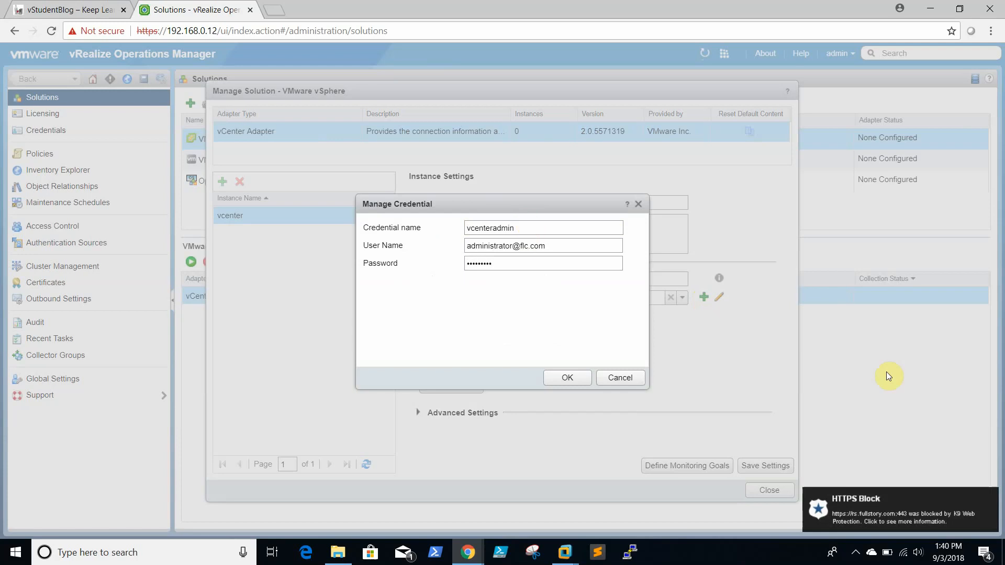
key(XF86AudioMicMute)
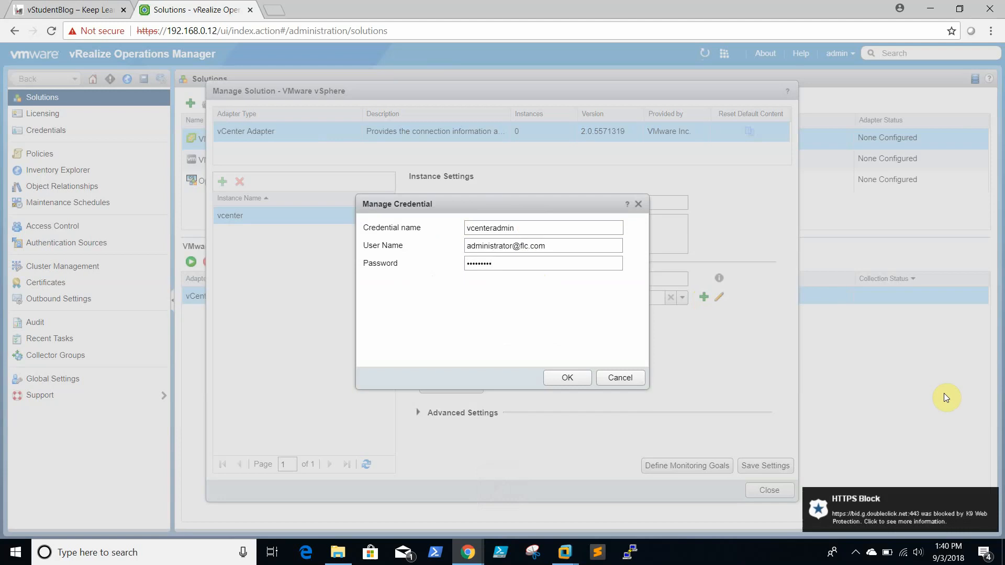
key(XF86AudioMicMute)
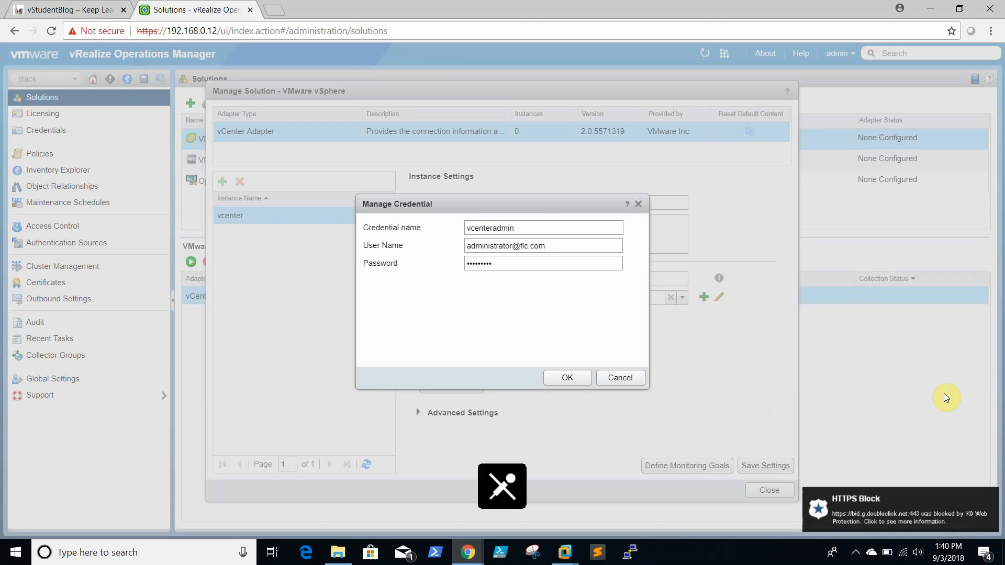
click(566, 378)
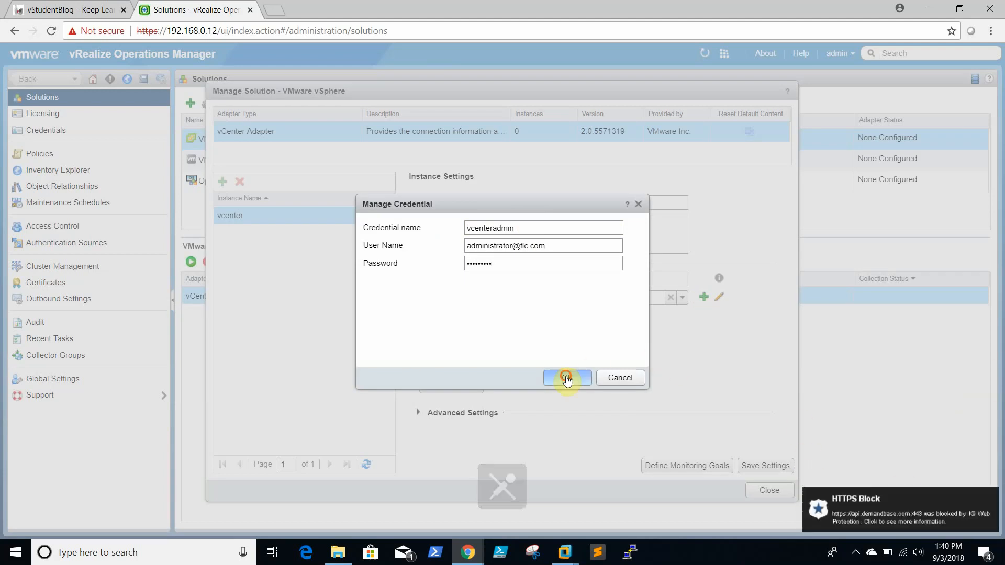
Step: Test the connection, which fails with the host unreachable
click(464, 388)
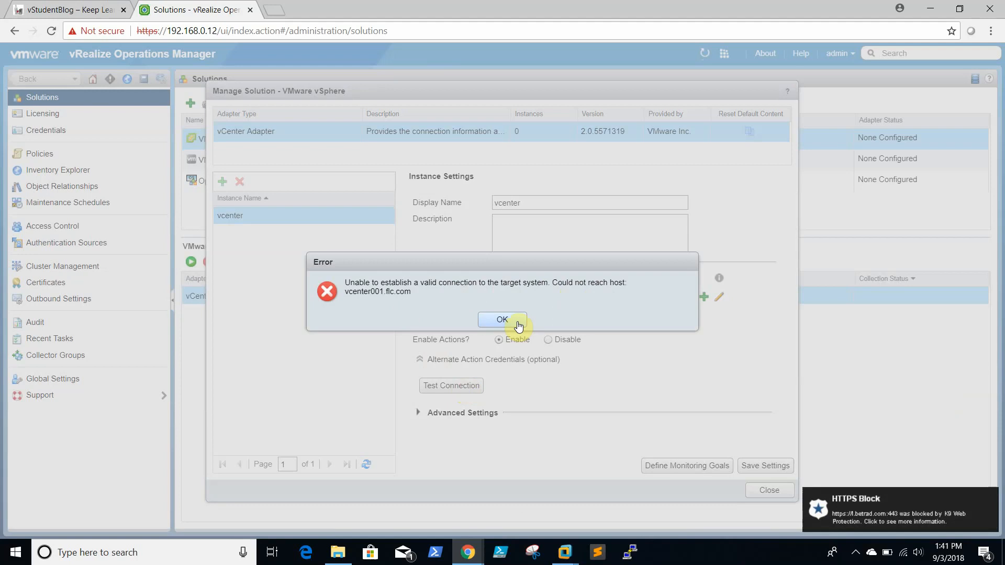
key(XF86AudioMicMute)
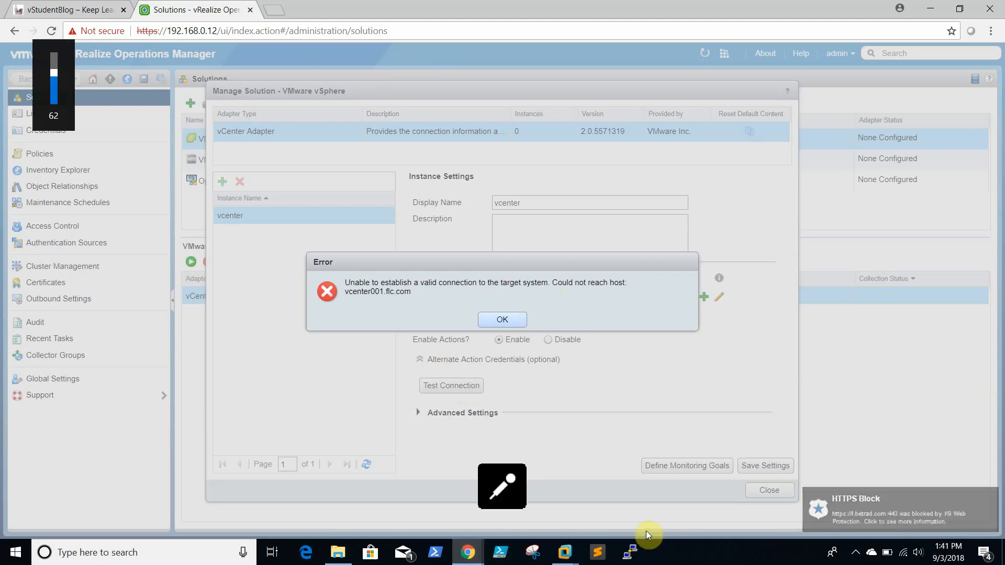
click(547, 556)
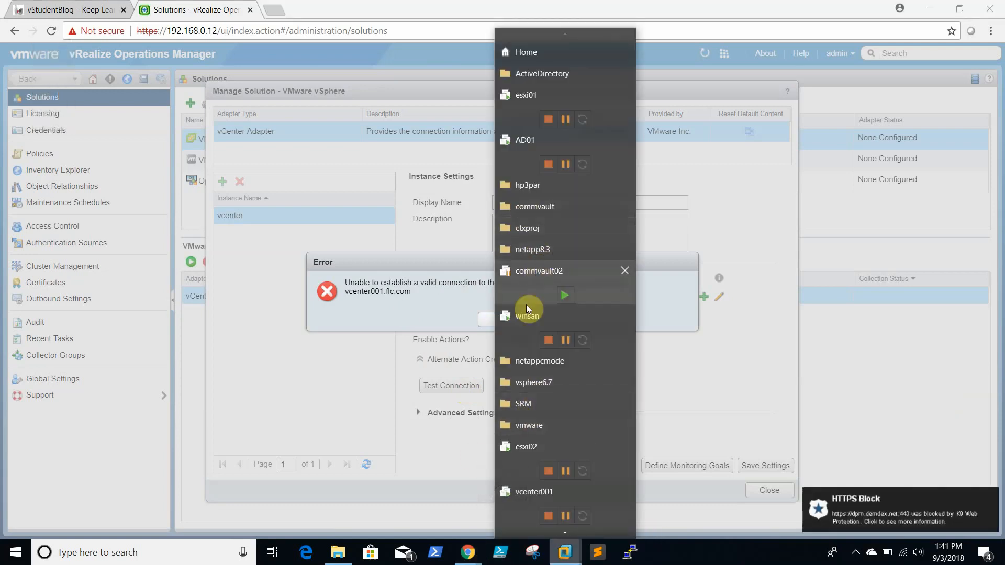
click(539, 427)
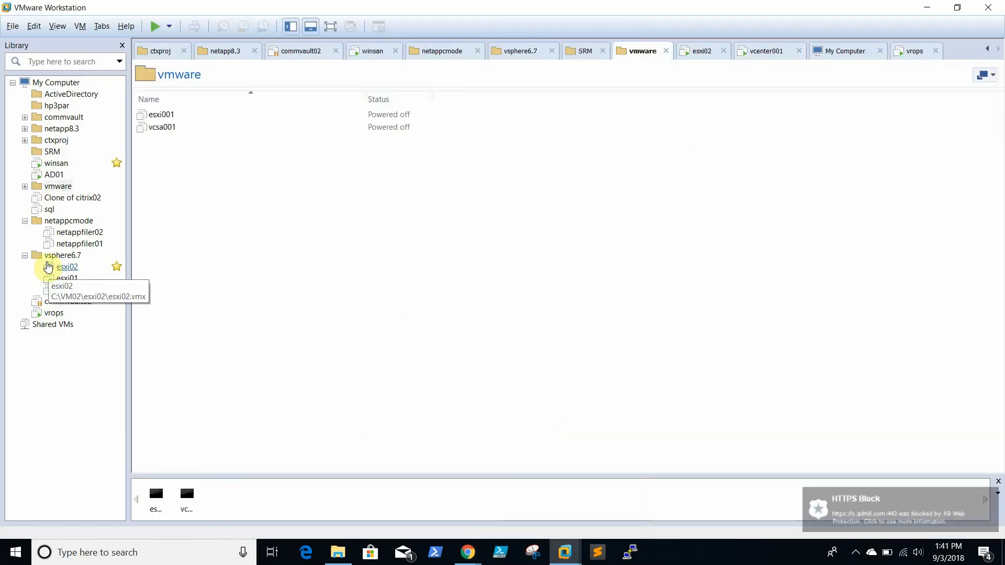
click(76, 291)
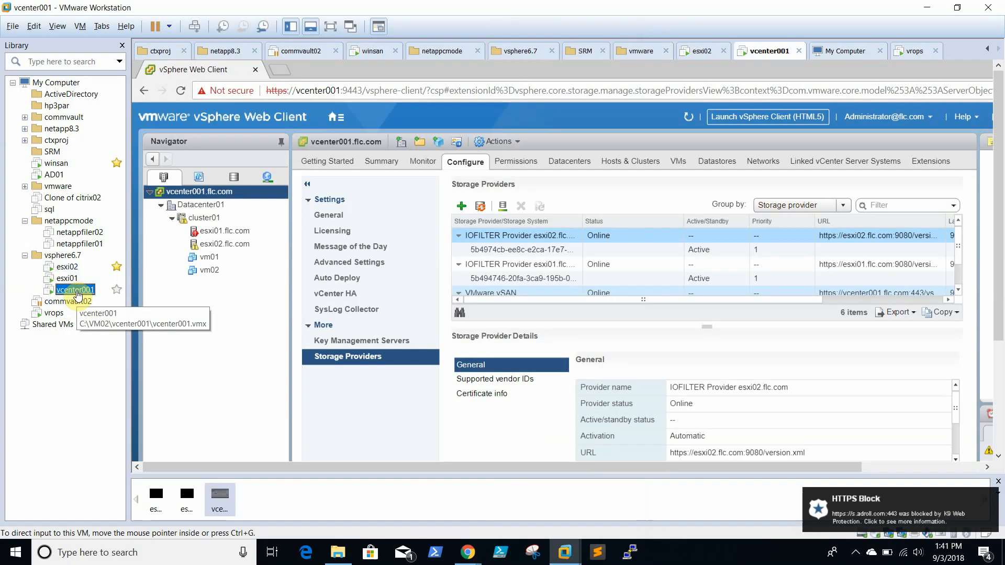
click(923, 8)
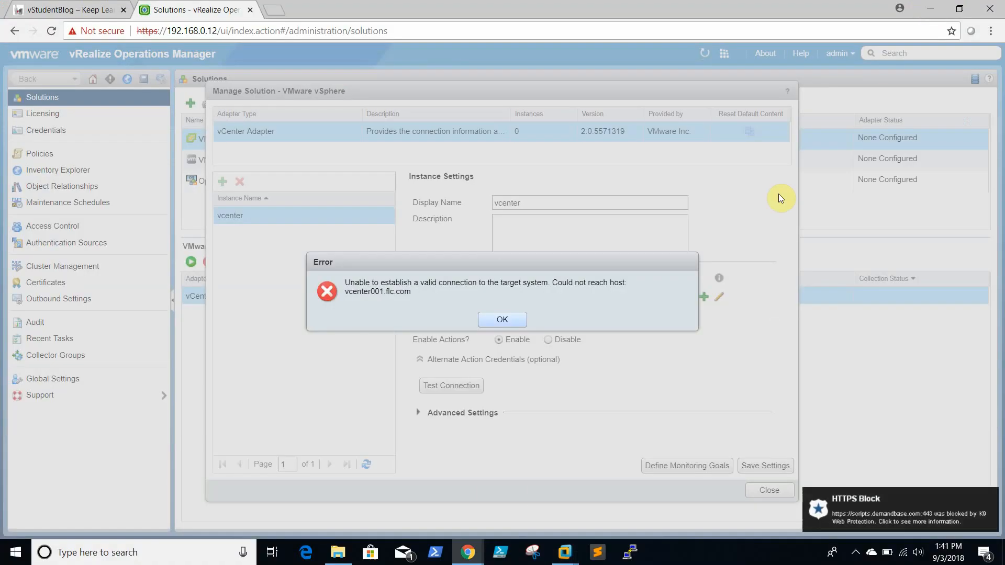
Step: Change the vCenter Server to 192.168.0.50 and pass the connection test
click(510, 316)
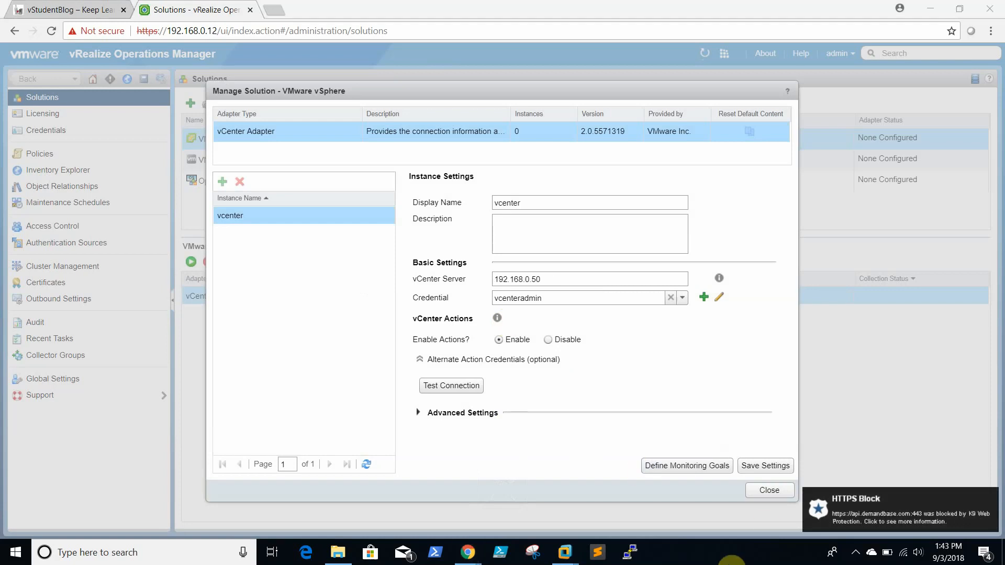
mouse_move(942, 559)
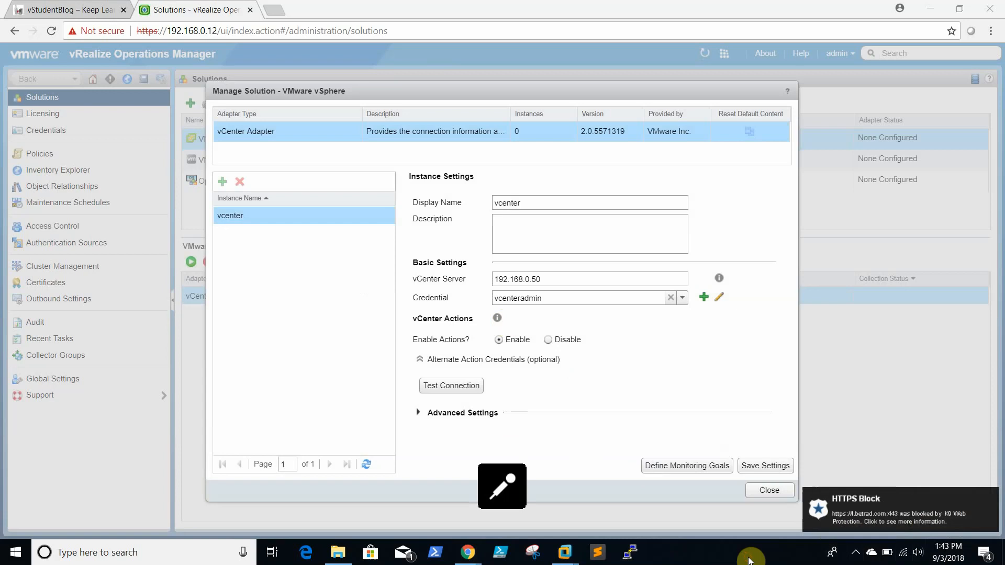
click(529, 242)
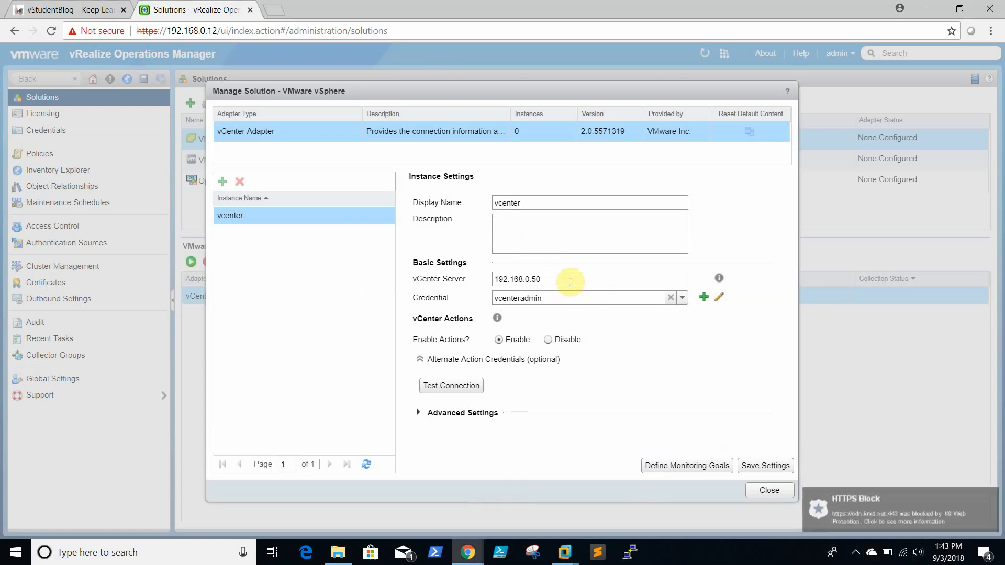
drag(565, 280, 424, 275)
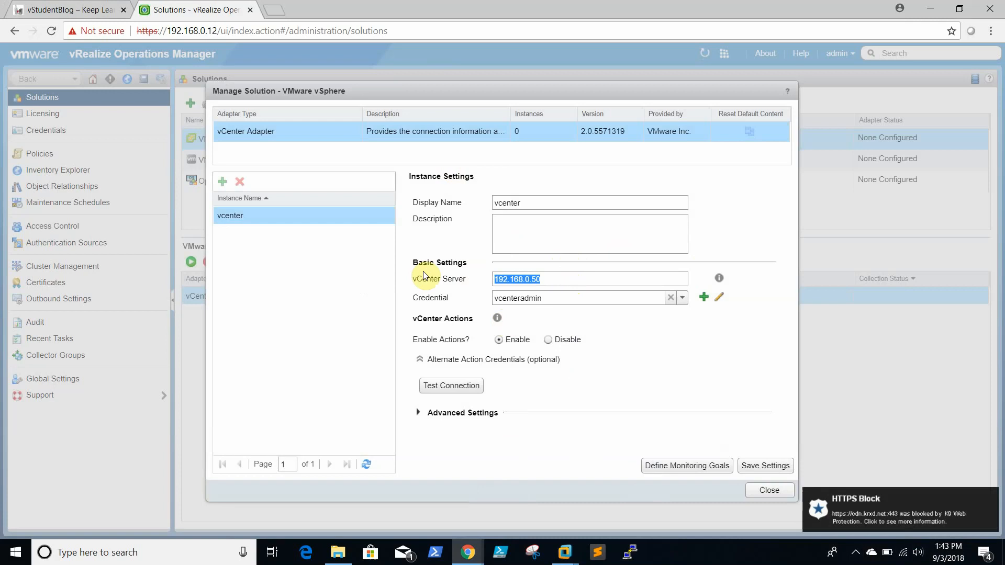
click(454, 387)
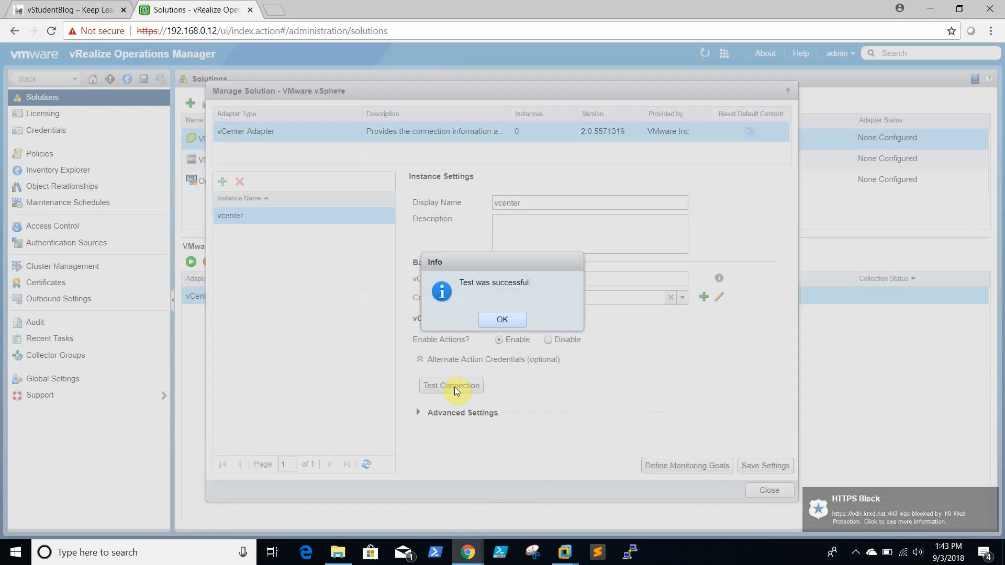
click(515, 320)
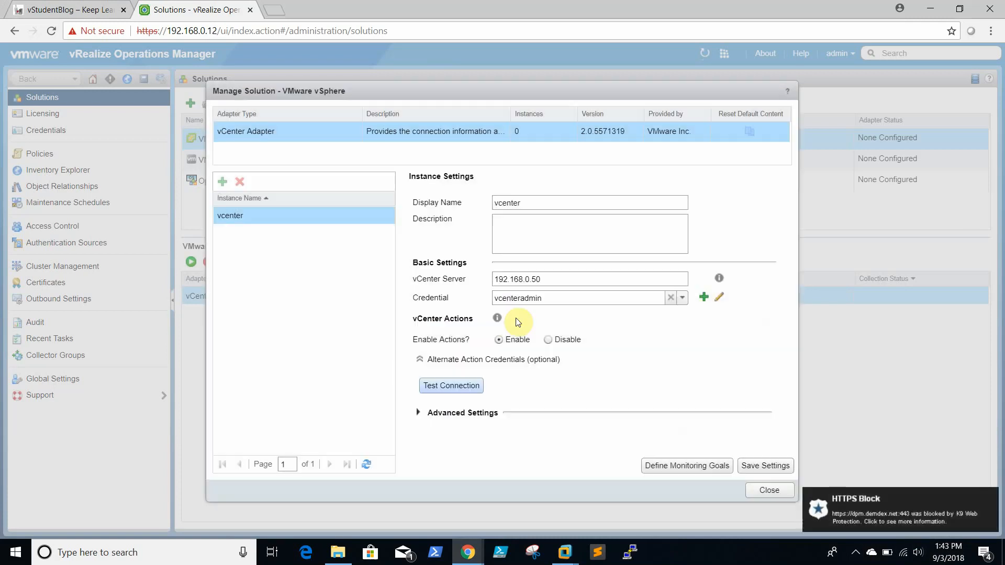
Step: Save the adapter instance settings and close the management window
click(766, 466)
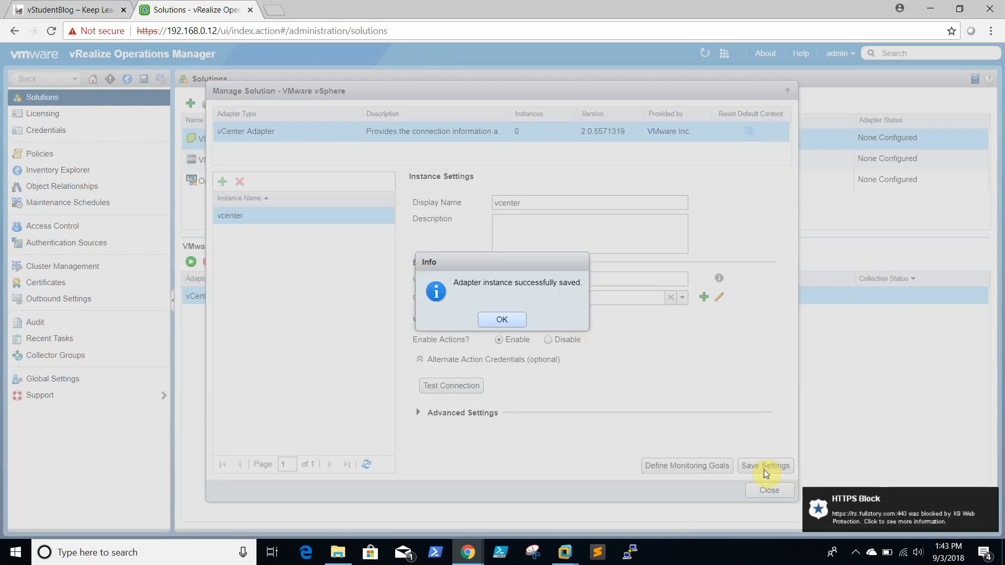
click(514, 316)
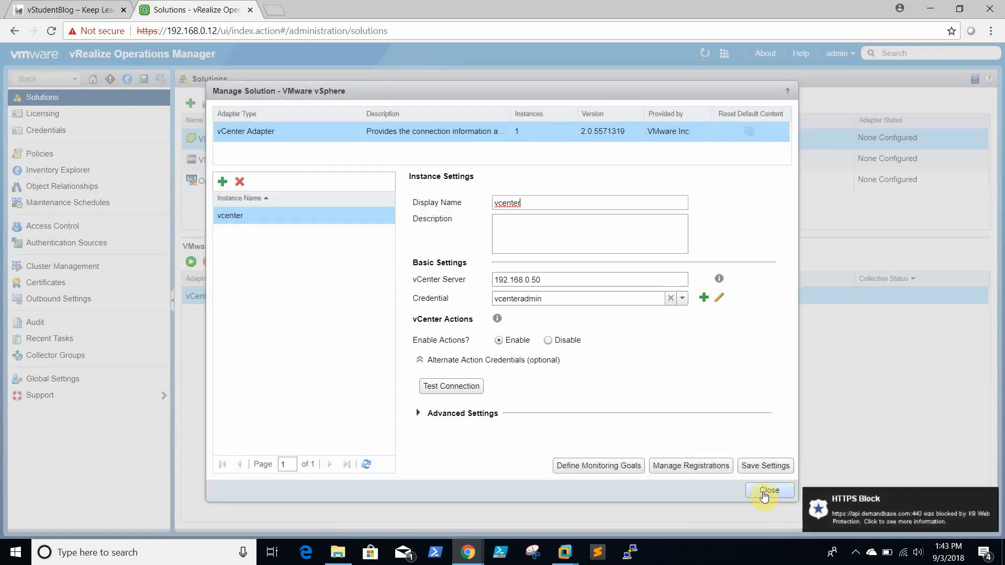
click(767, 491)
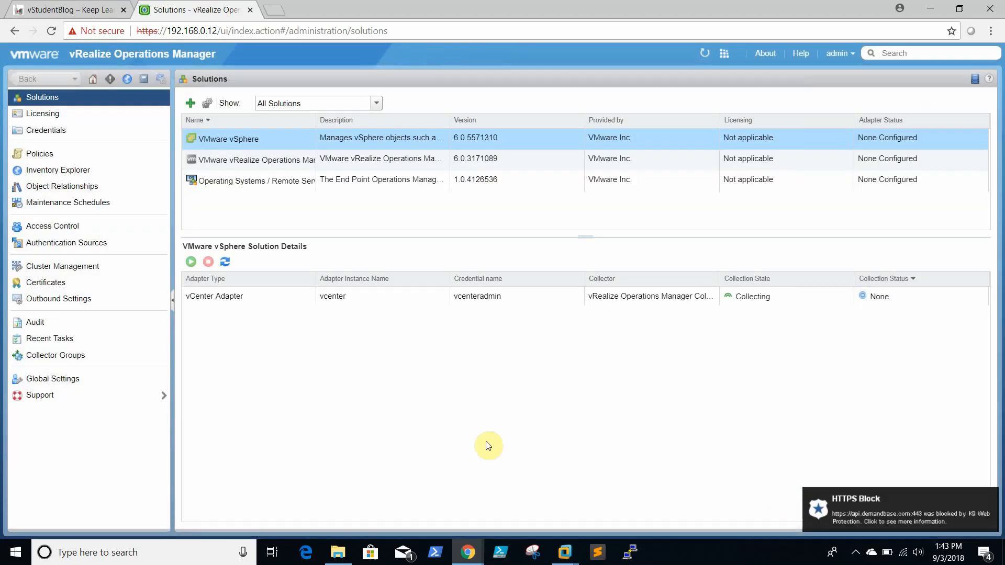
Step: Refresh the vSphere solution details until the vCenter Adapter shows Data receiving
click(207, 298)
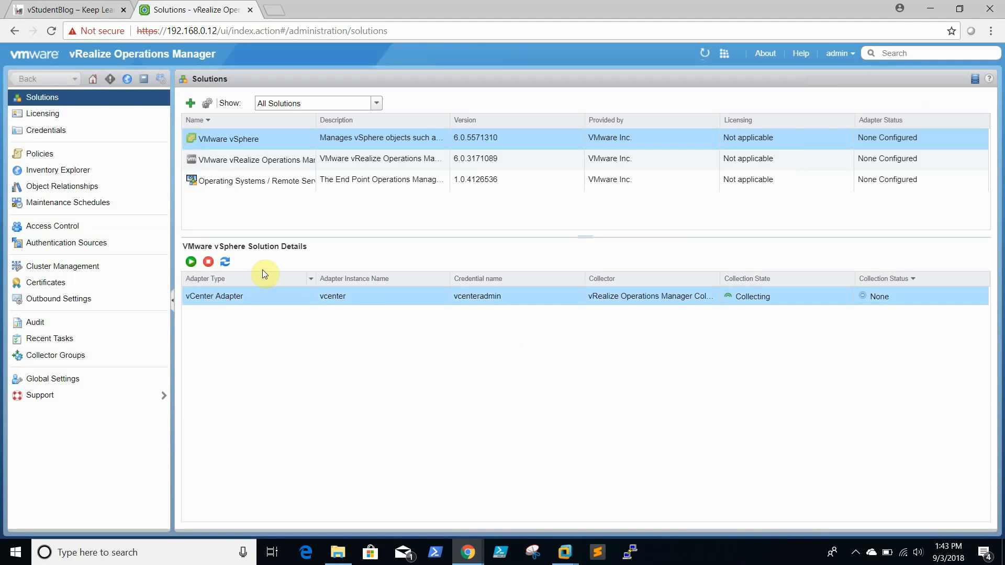
click(191, 261)
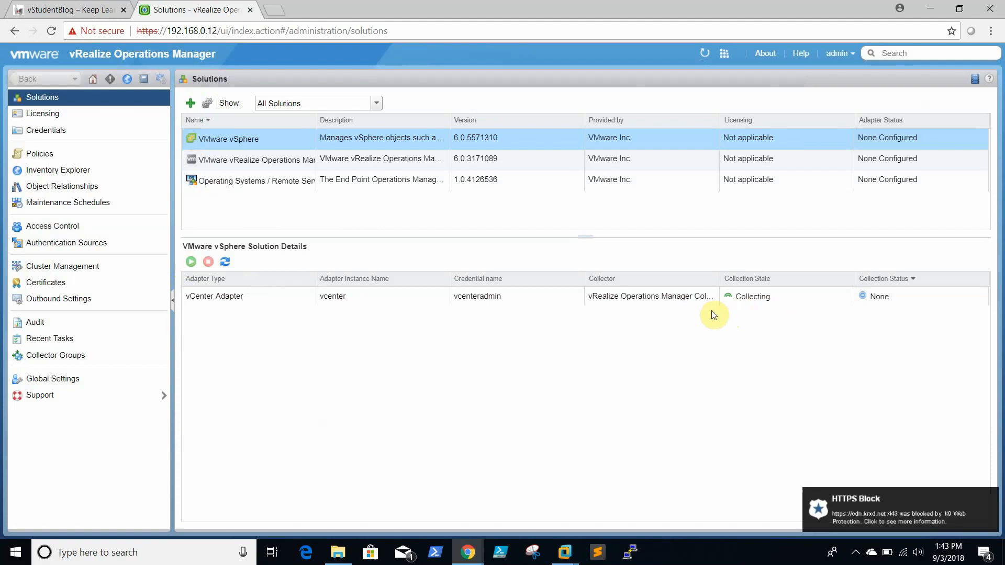
click(760, 301)
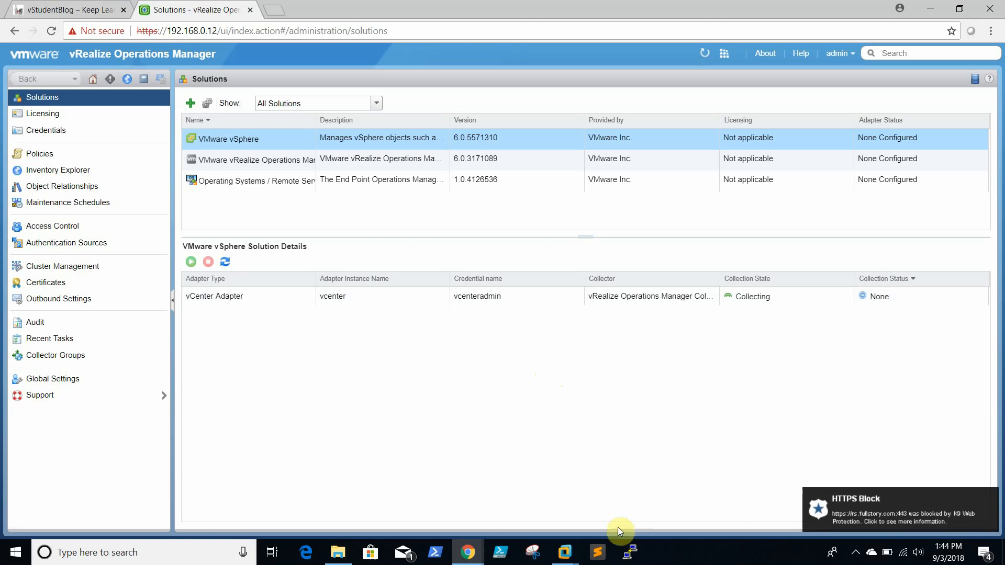
click(681, 560)
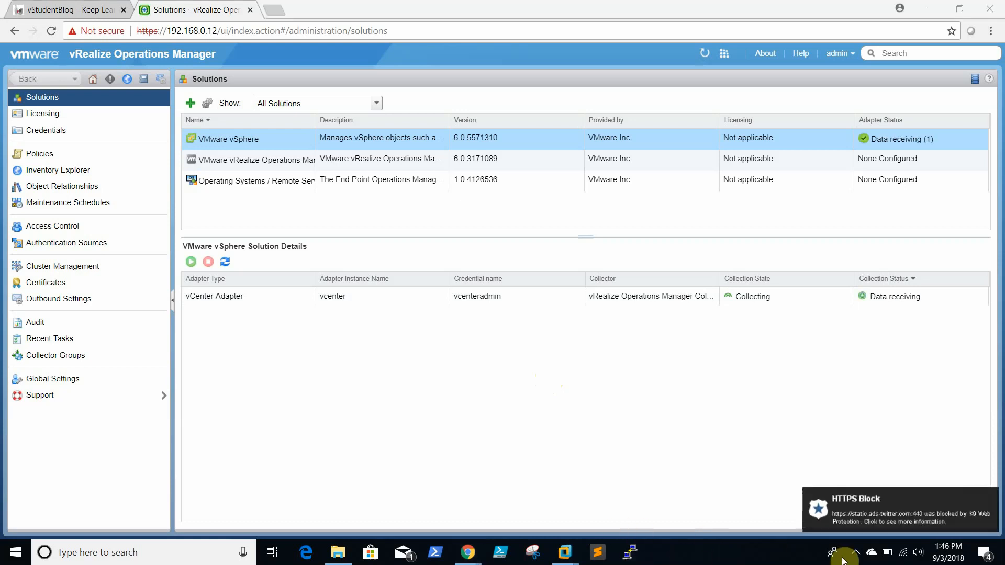
click(855, 553)
click(733, 557)
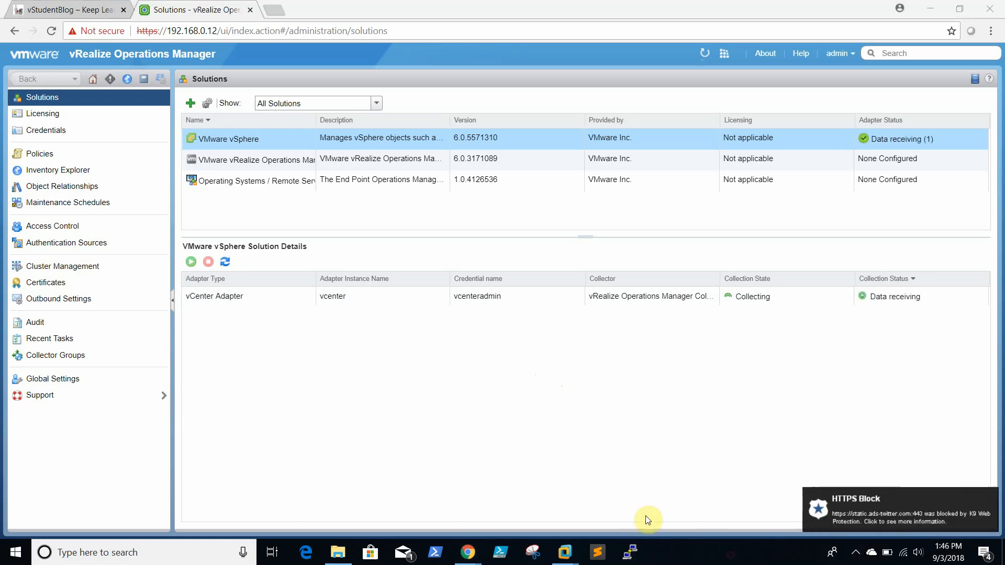
Step: Browse Environment groups and the Inventory list, select vcenter, then open the Operating Systems tree
click(92, 80)
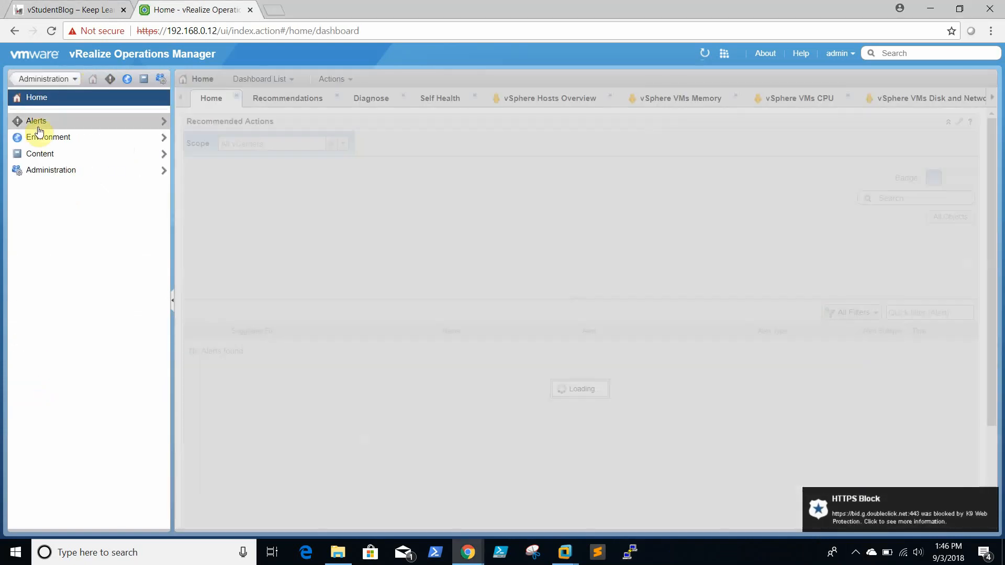
click(39, 137)
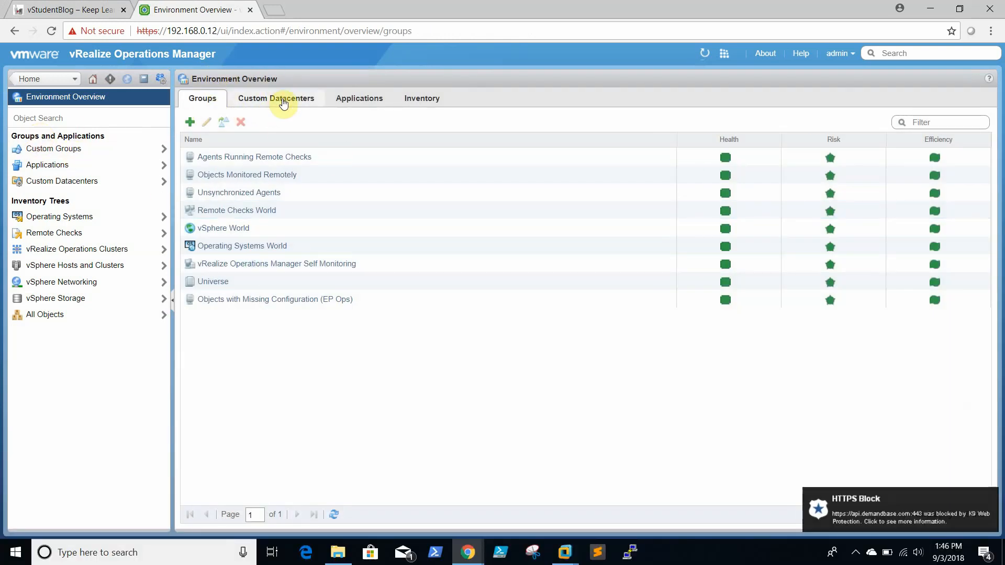
click(406, 107)
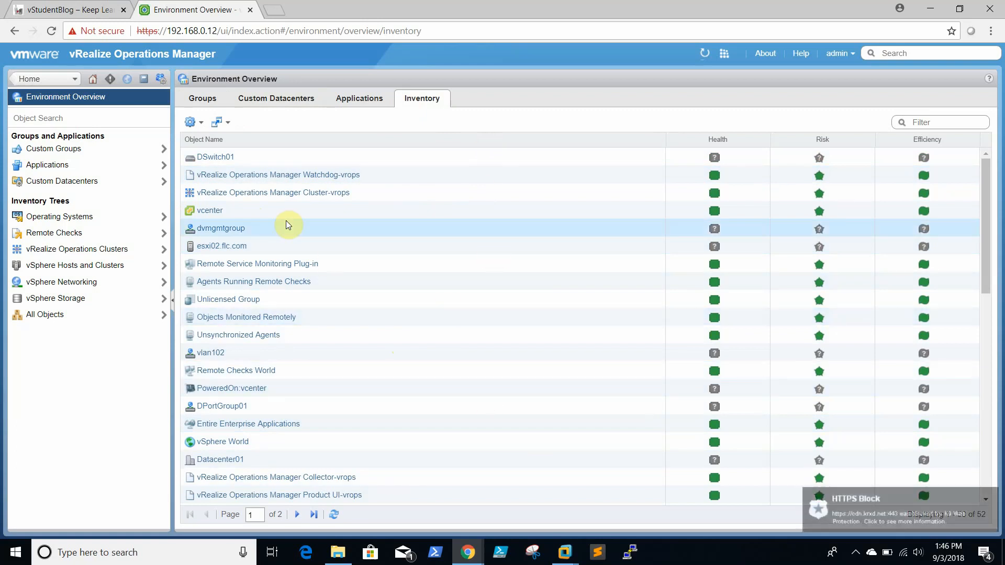
click(378, 218)
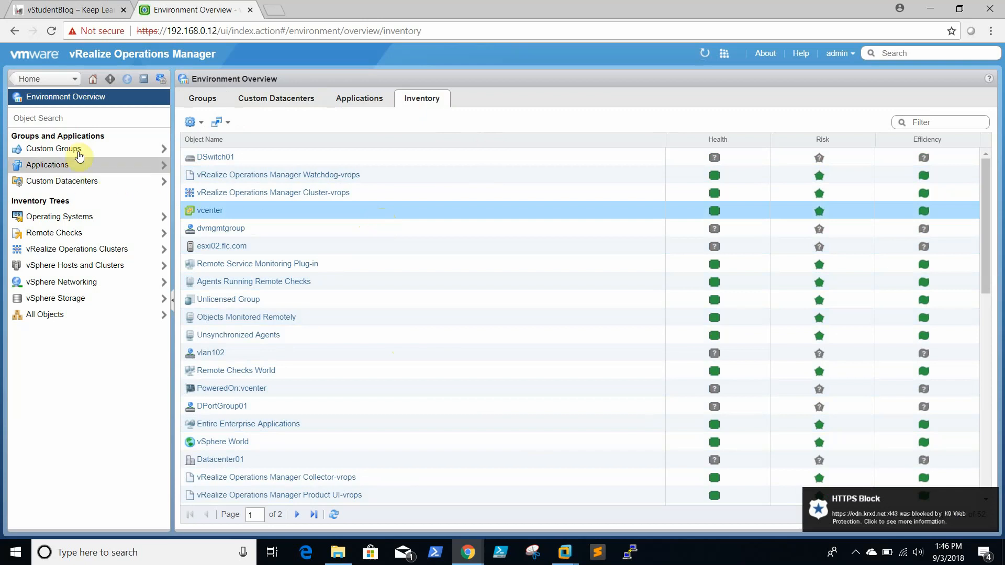
click(88, 217)
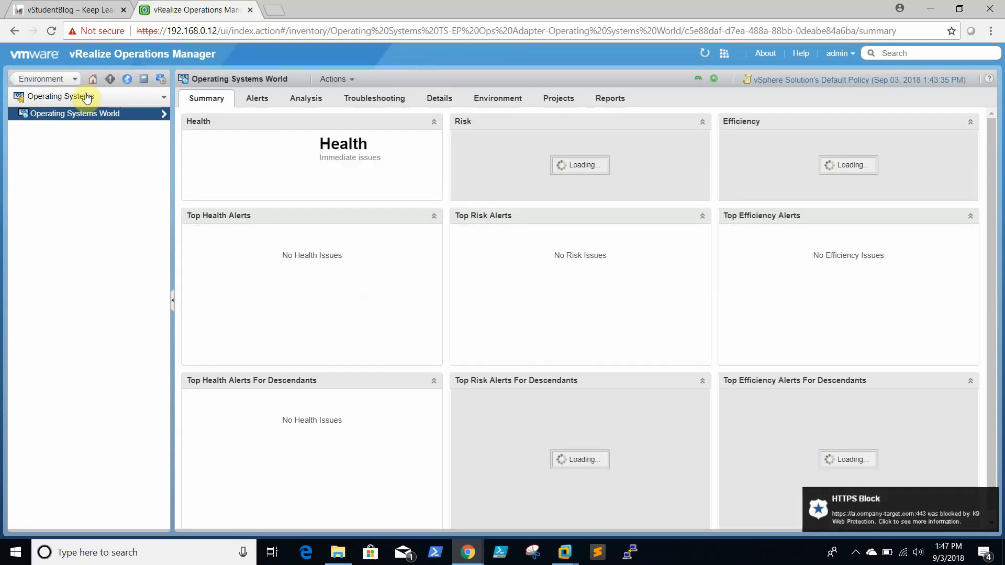
Step: From the home Dashboard List, add all vSphere Dashboards as tabs, then return to Environment
click(87, 98)
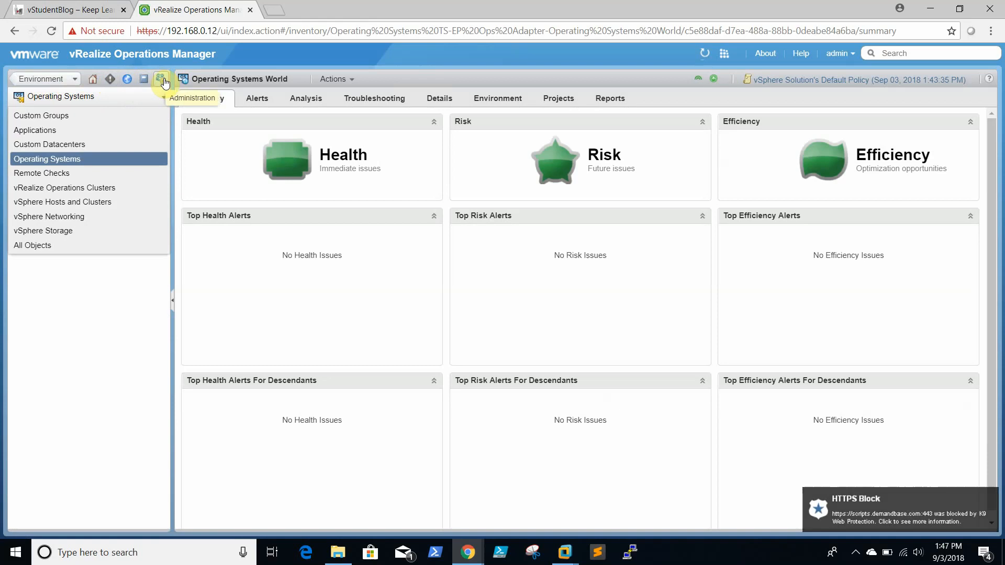
click(100, 82)
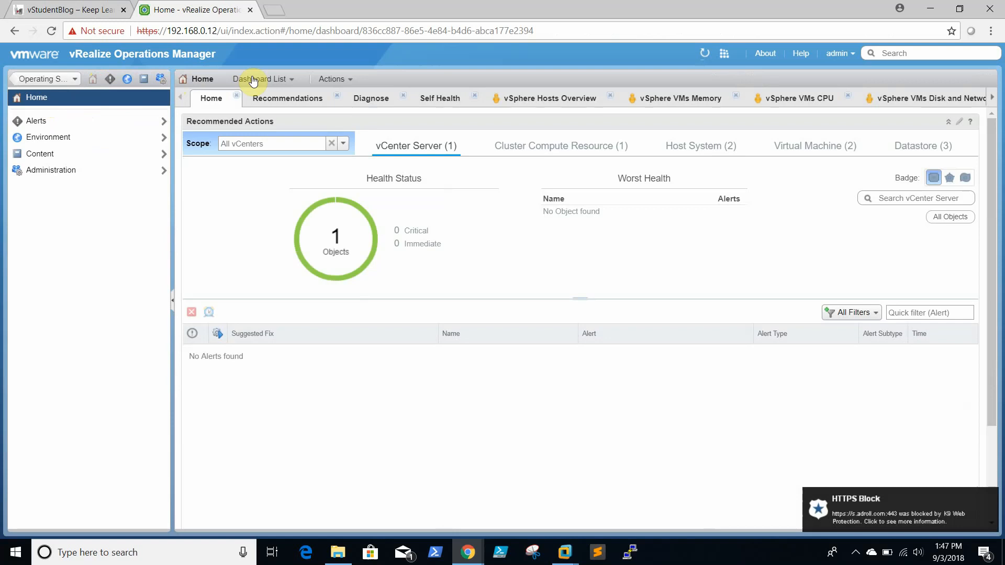
click(252, 80)
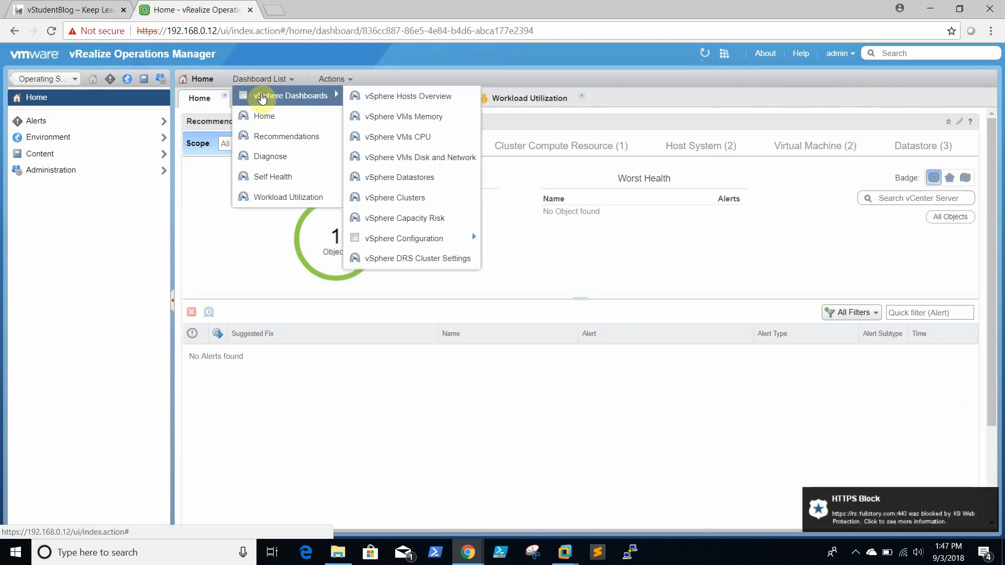
click(262, 98)
click(400, 102)
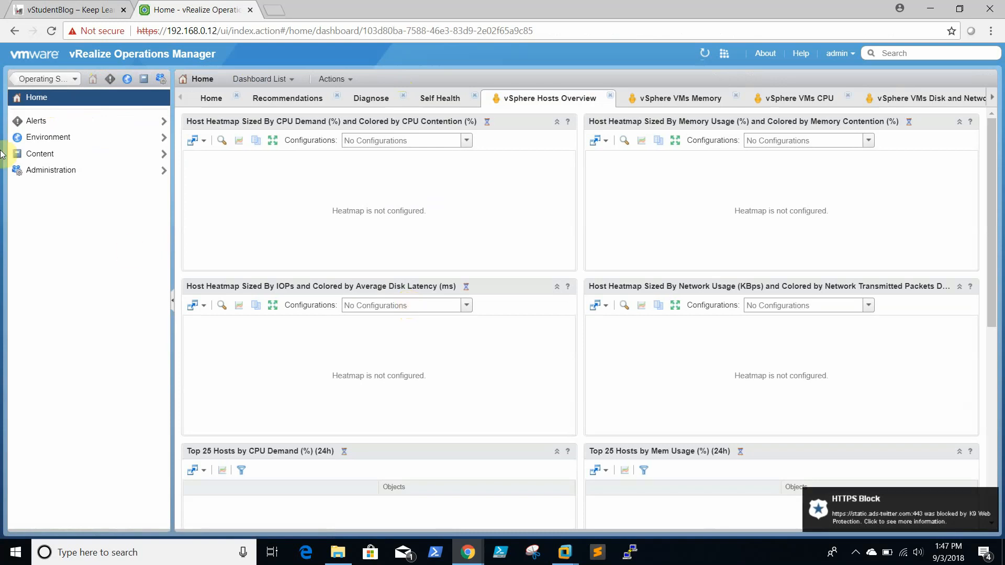
click(74, 137)
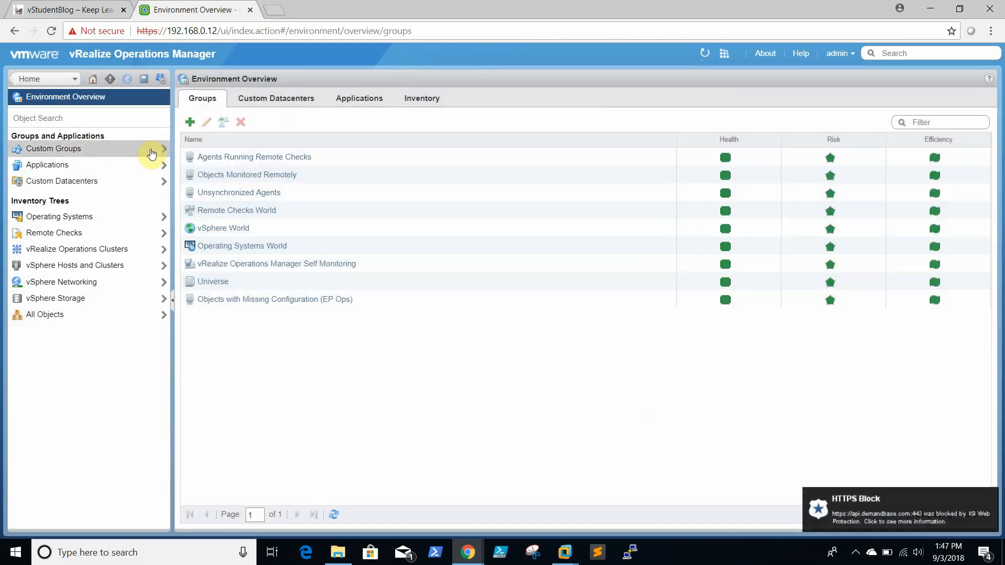
Step: Navigate vSphere Hosts and Clusters > vSphere World > Host System to open esxi01.flc.com
click(77, 268)
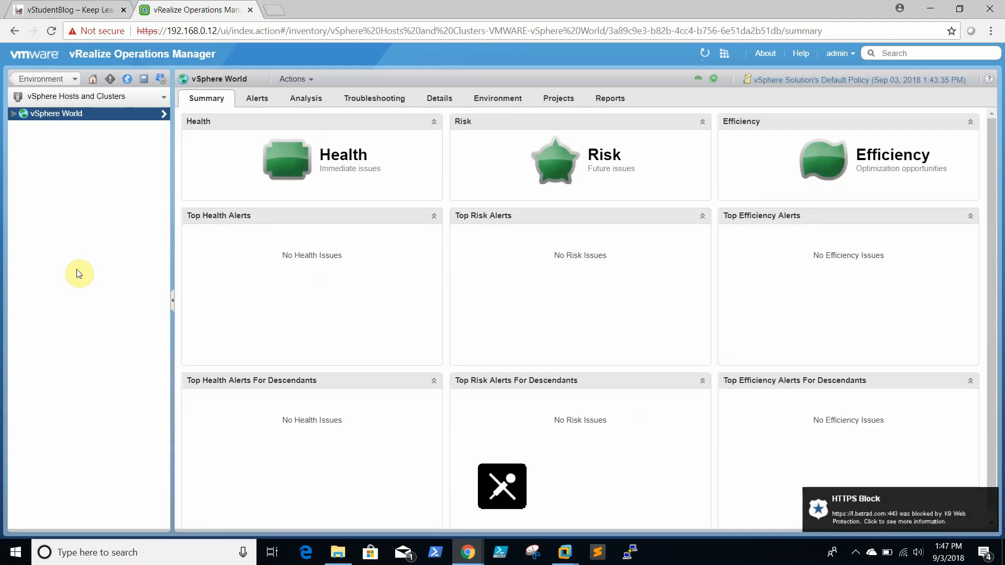
click(165, 113)
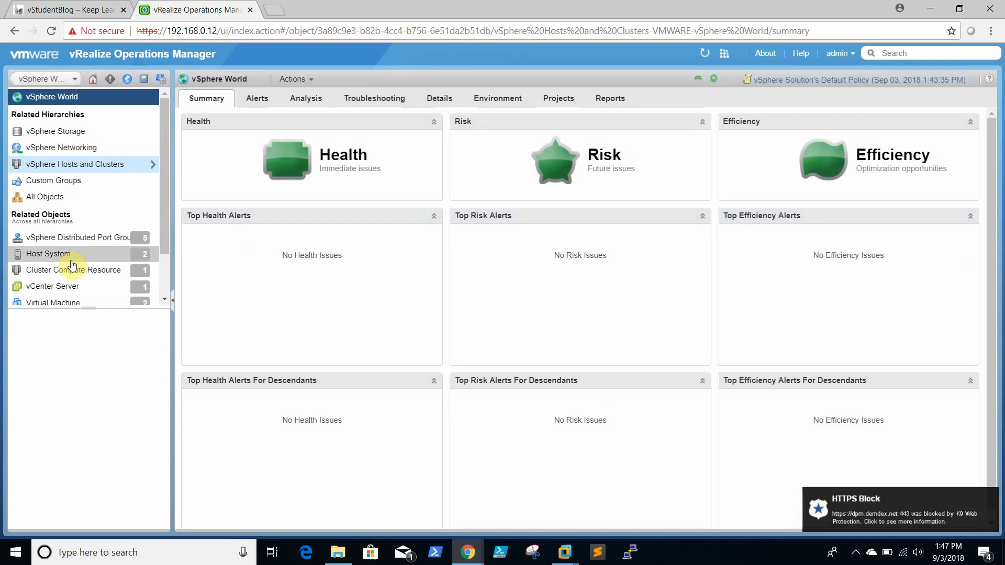
click(74, 260)
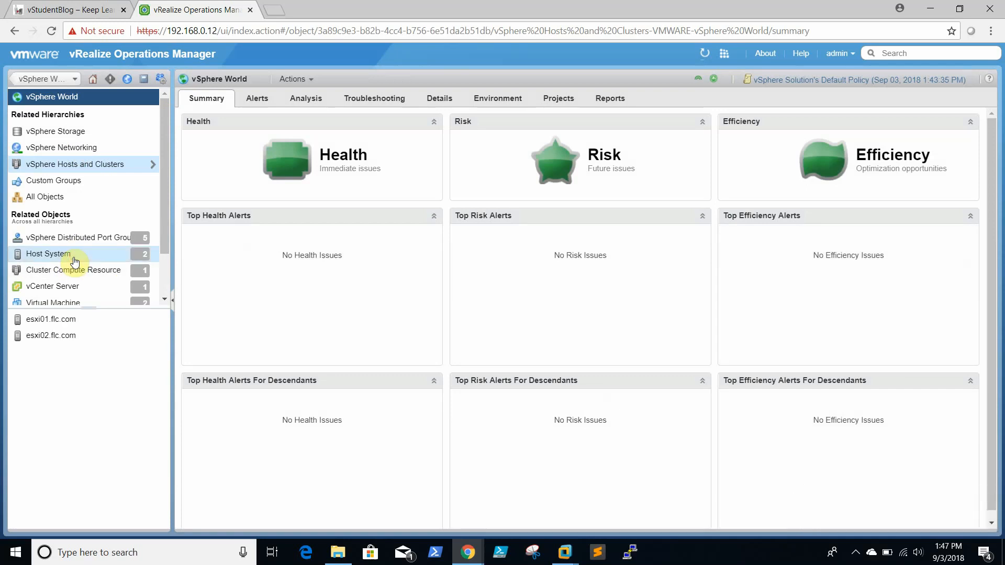
click(67, 328)
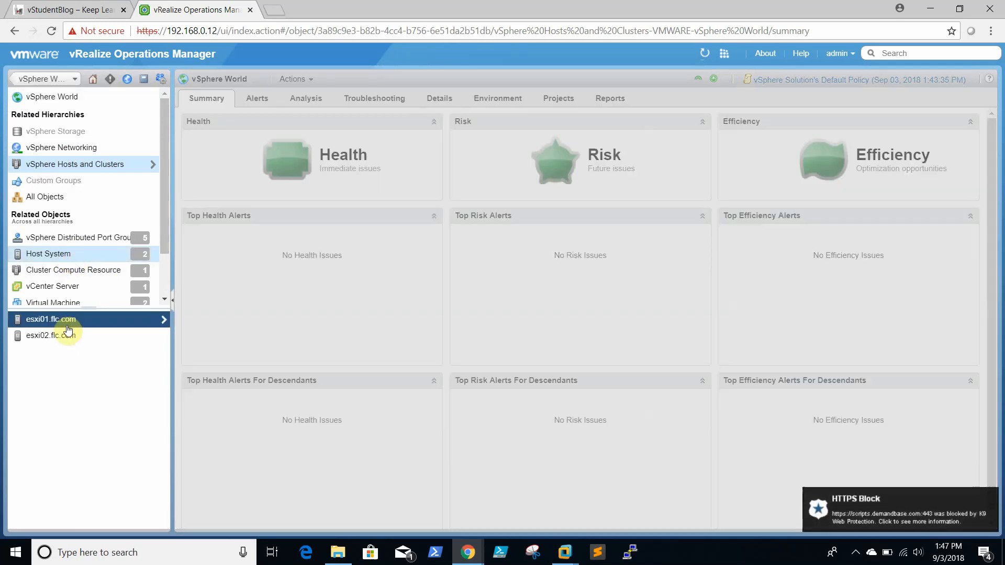
Step: Review the host's Alerts and Details tabs, then return to its Summary
click(271, 100)
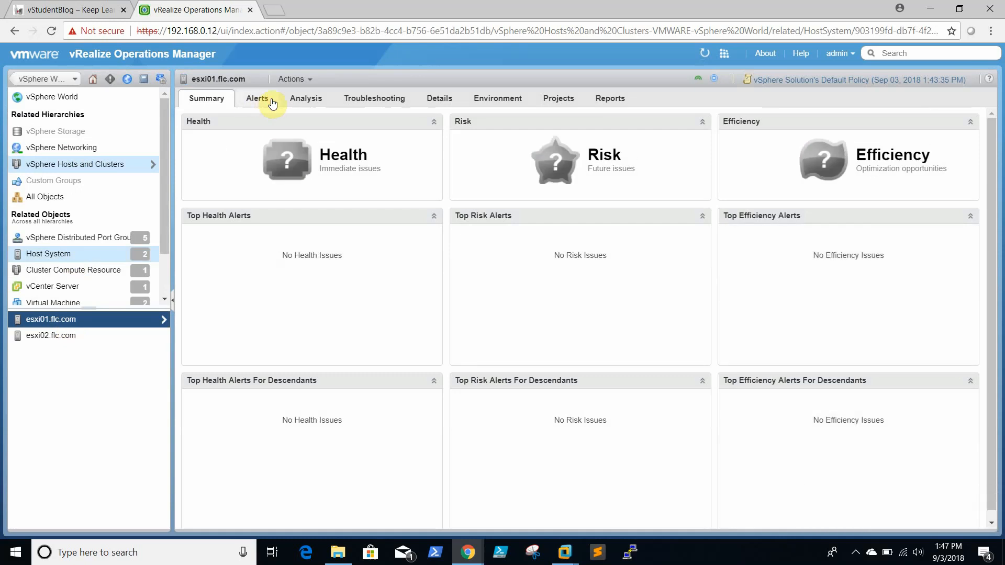
click(256, 103)
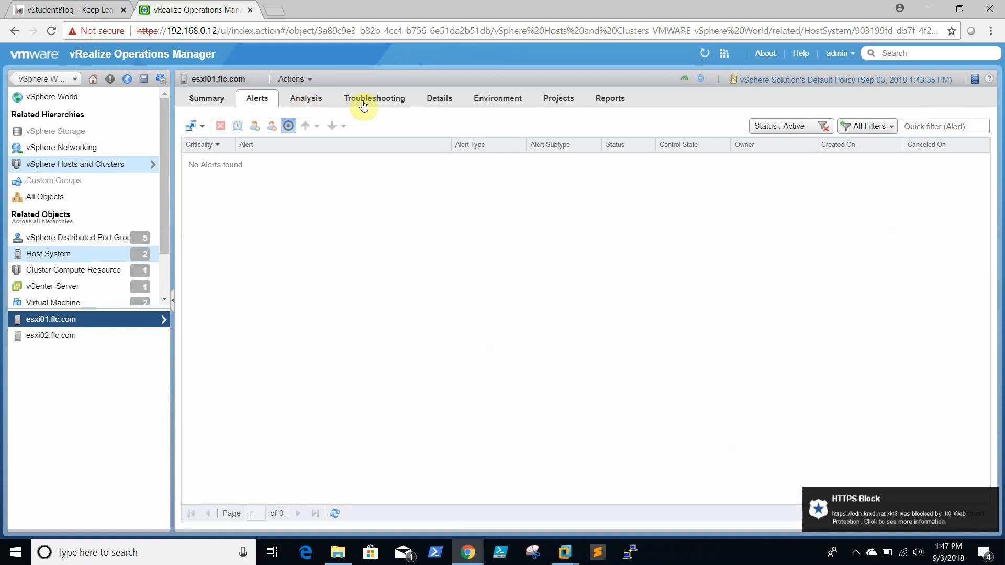
click(452, 100)
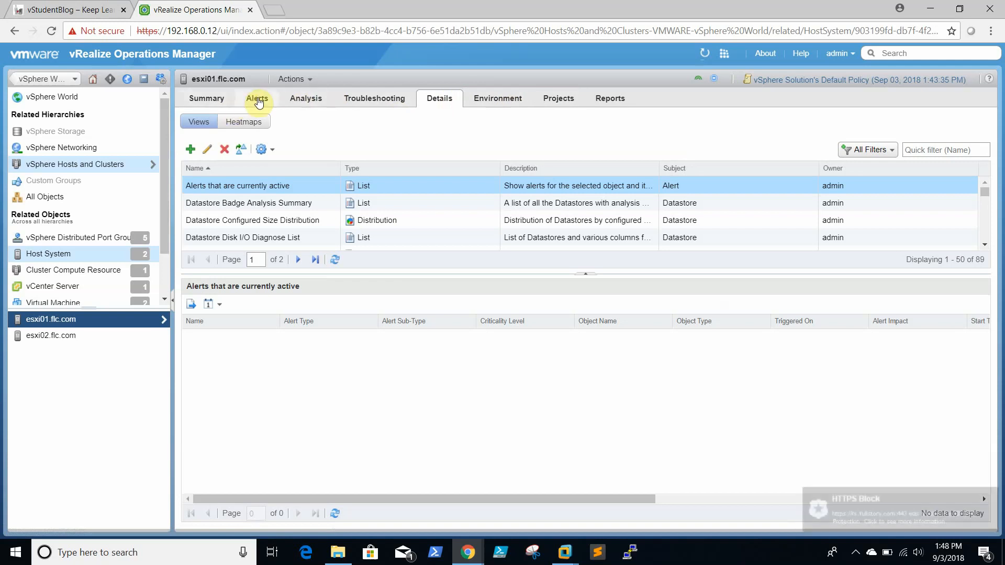
click(222, 103)
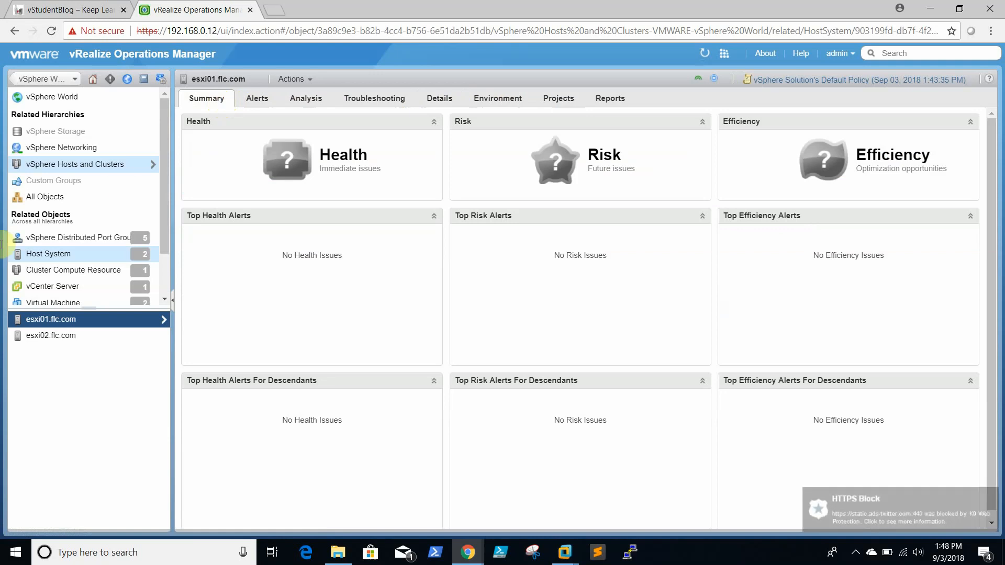
Step: Browse vSphere World's related vCenter Server, datastore (esxi01Dstore) and datacenter objects in Related Objects
click(53, 287)
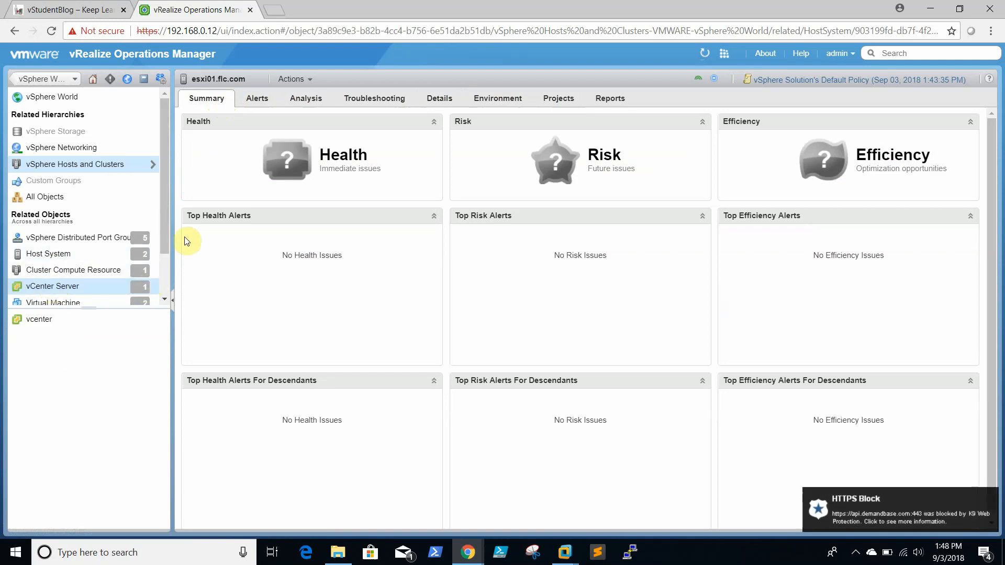
drag(162, 199, 174, 261)
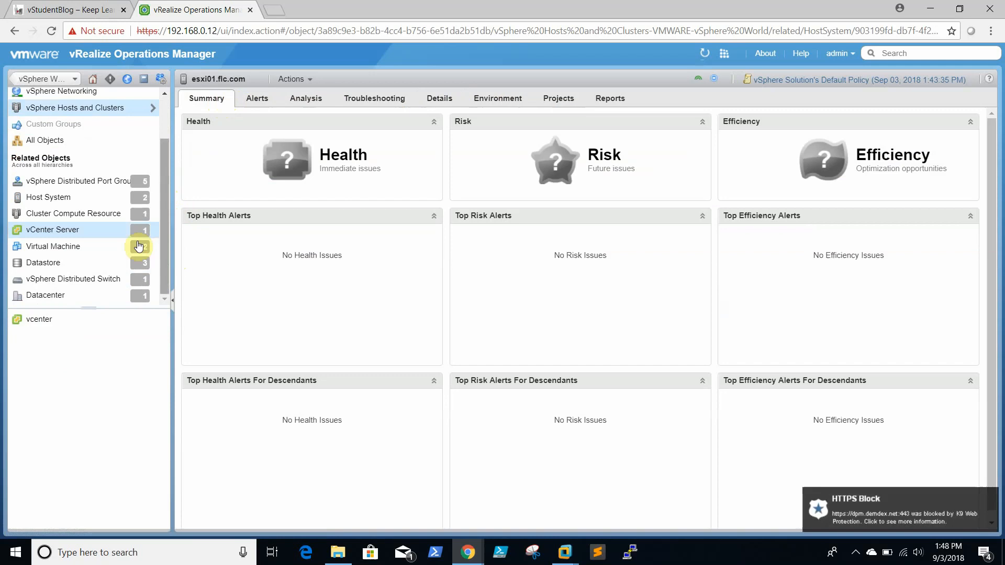
click(90, 264)
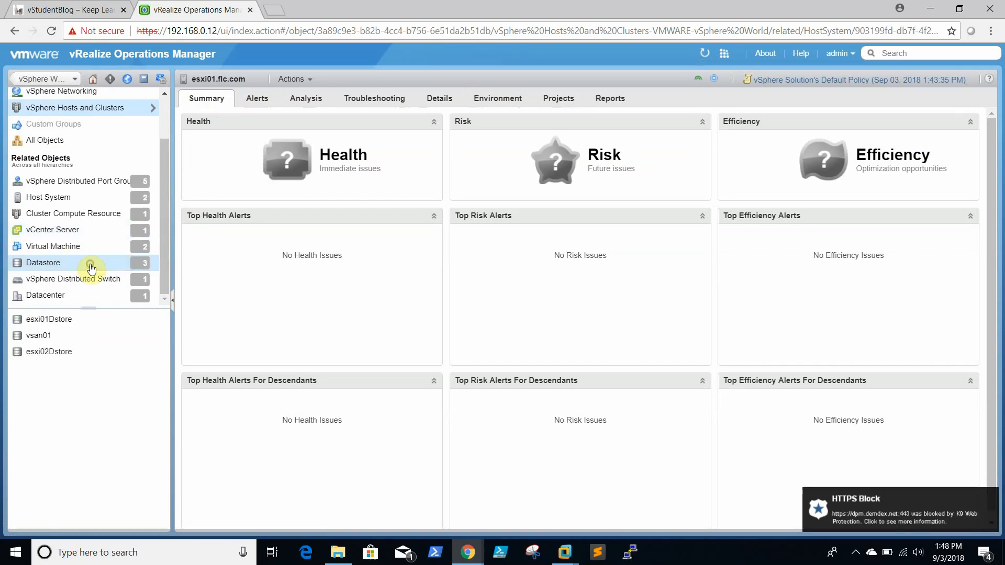
click(61, 321)
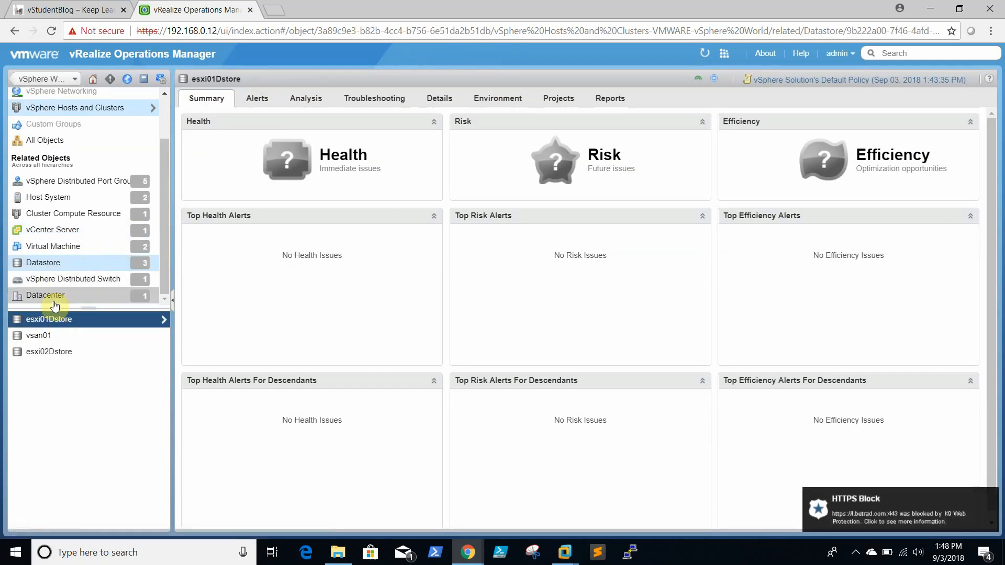
click(54, 301)
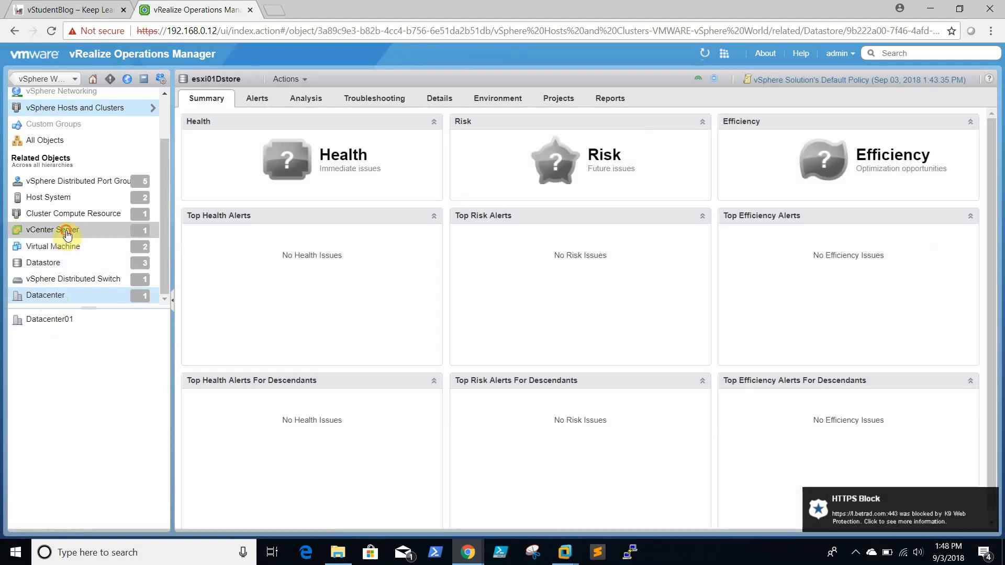
click(67, 234)
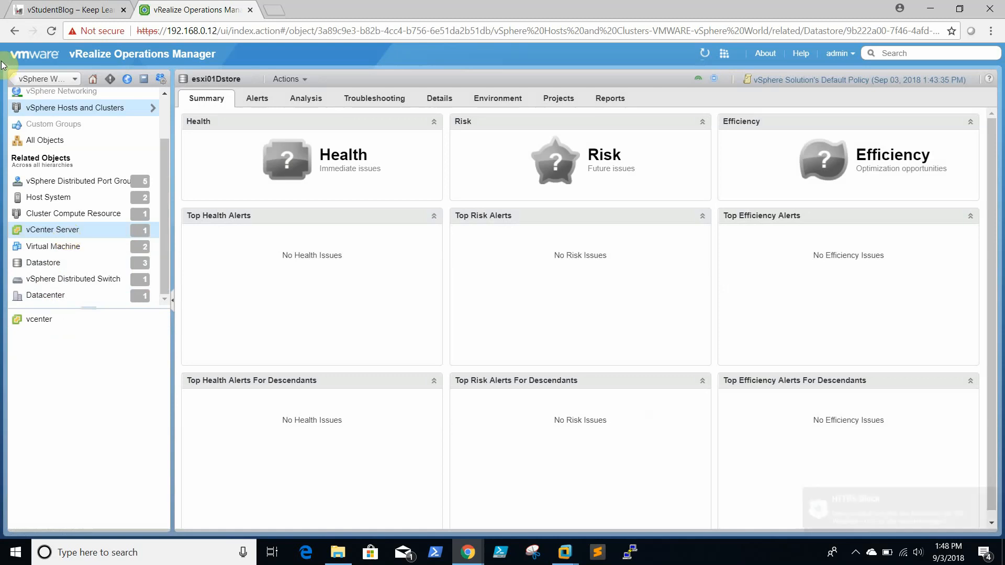
Step: Reopen the vSphere World summary, then return to the vSphere Hosts Overview home dashboard
scroll(91, 178, up, 3)
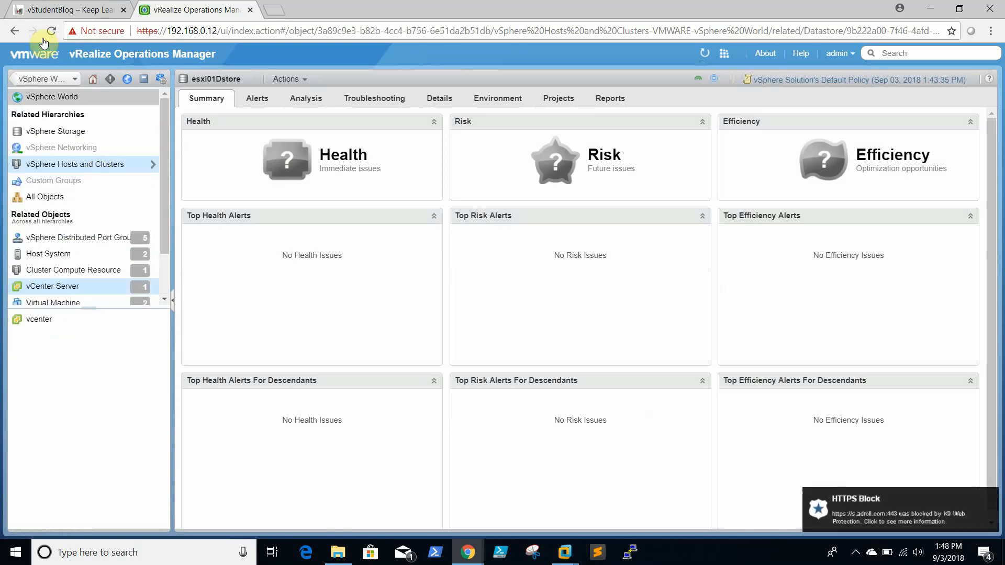
click(46, 97)
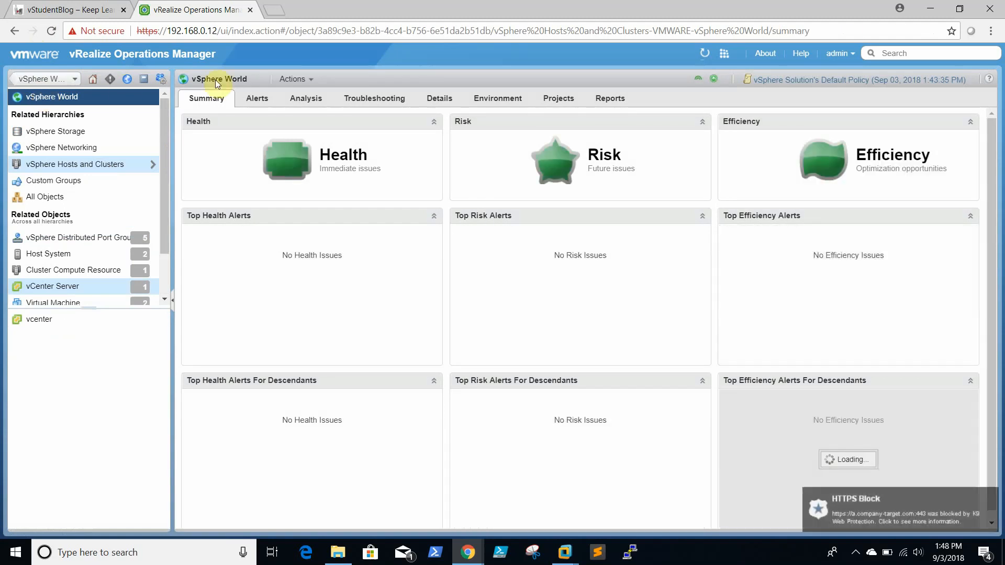
click(92, 82)
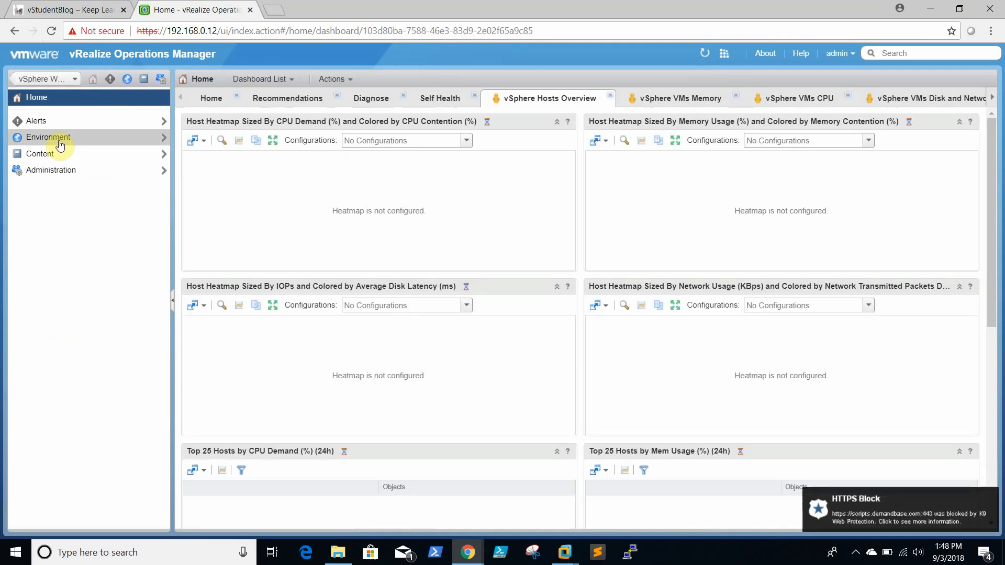
Step: Switch the Home tab to Recommended Actions, showing one healthy vCenter Server and no alerts
click(216, 98)
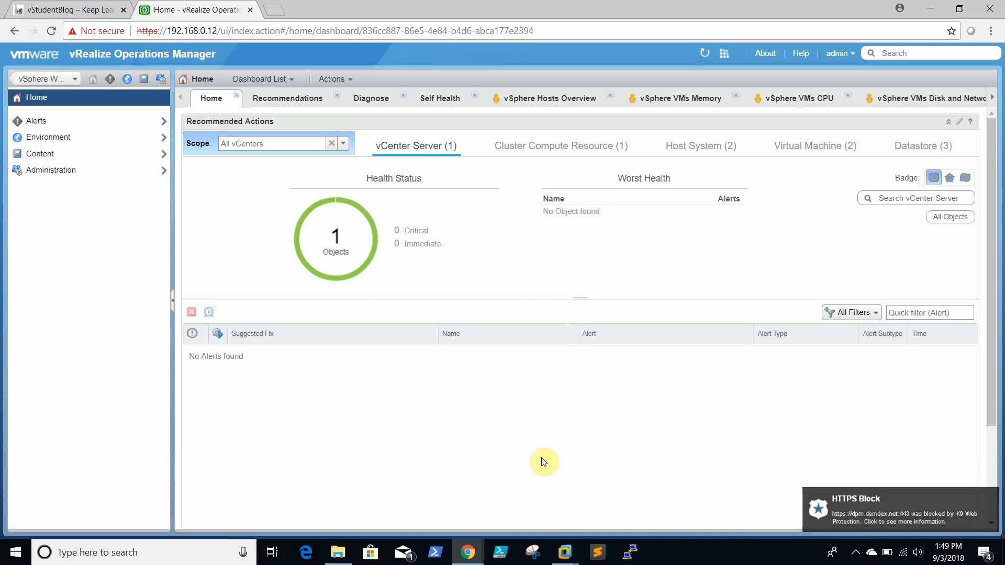
click(729, 564)
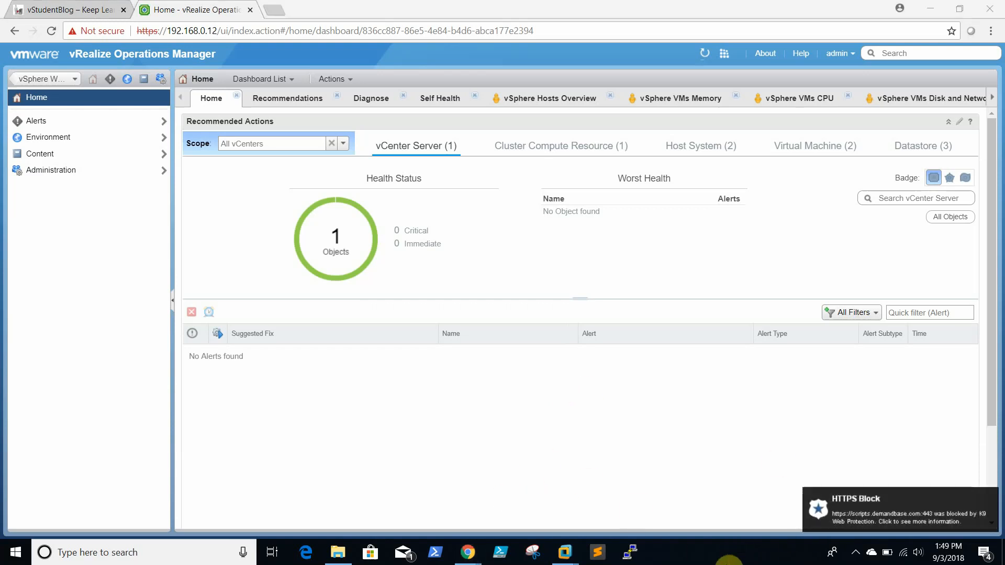